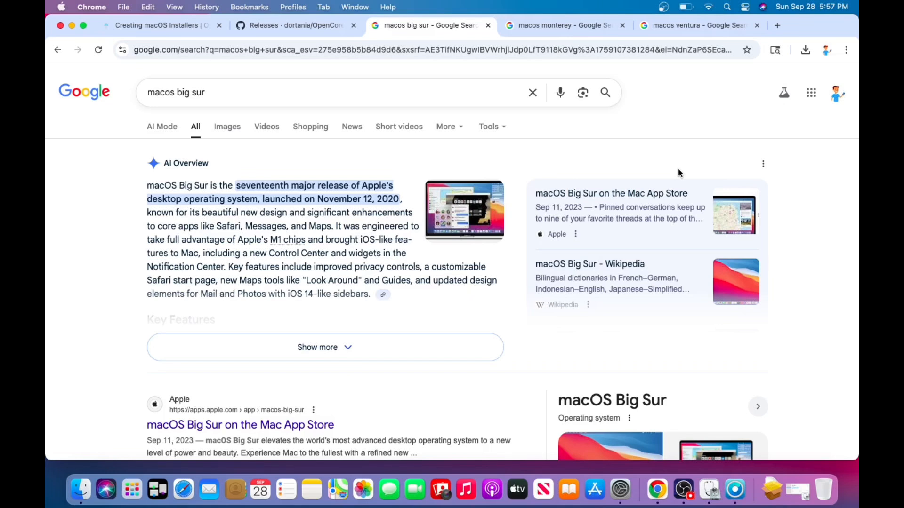
Go to the open OpenCore Legacy Patcher installer guide and view this Mac's hardware and macOS version overview
left_click(169, 25)
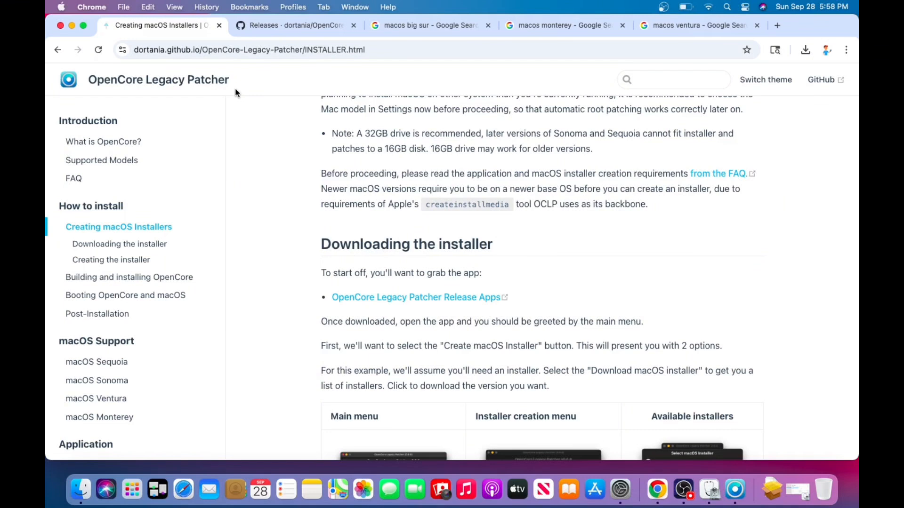
left_click(61, 7)
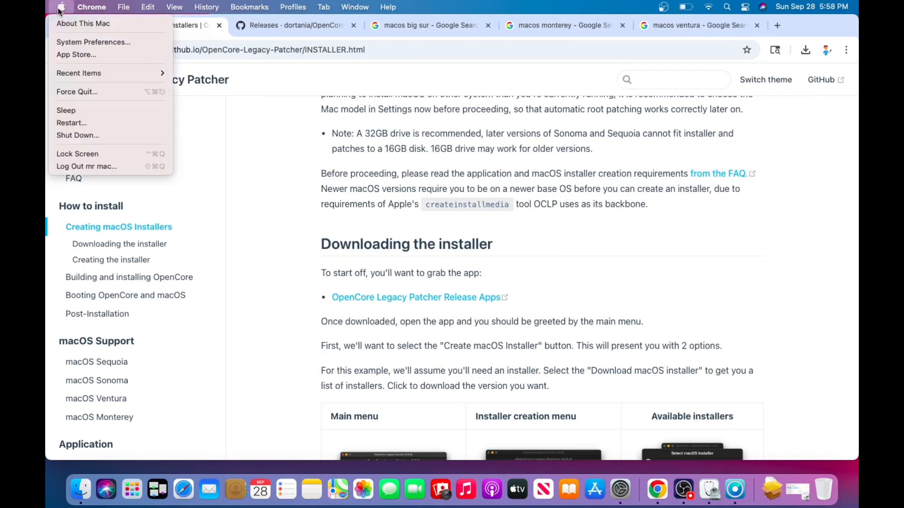
left_click(67, 23)
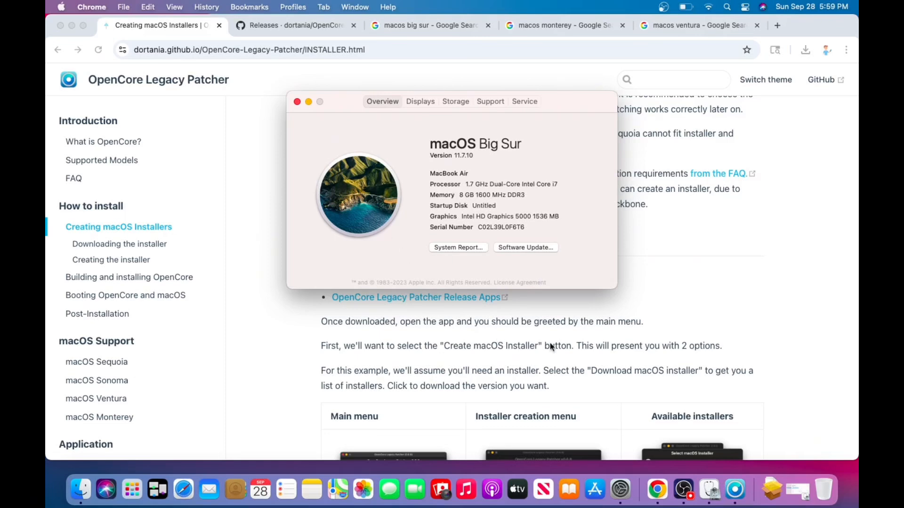
left_click(691, 499)
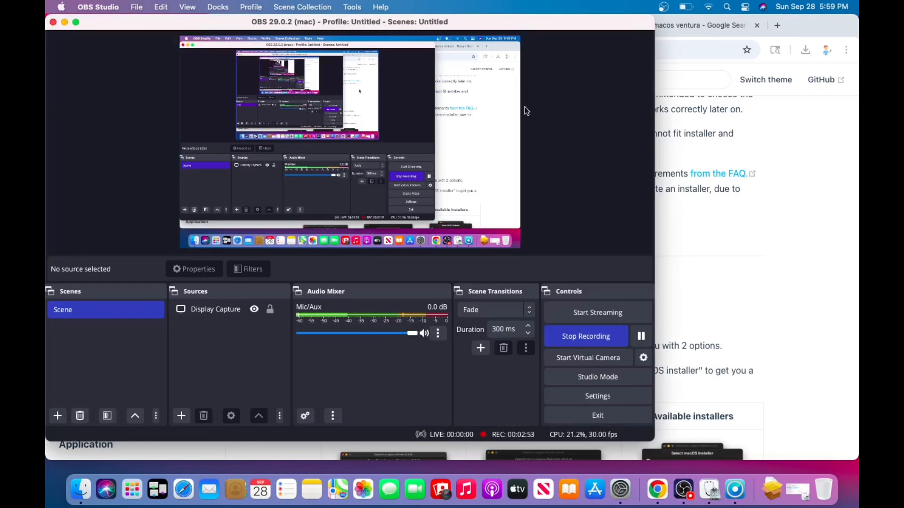
left_click(64, 22)
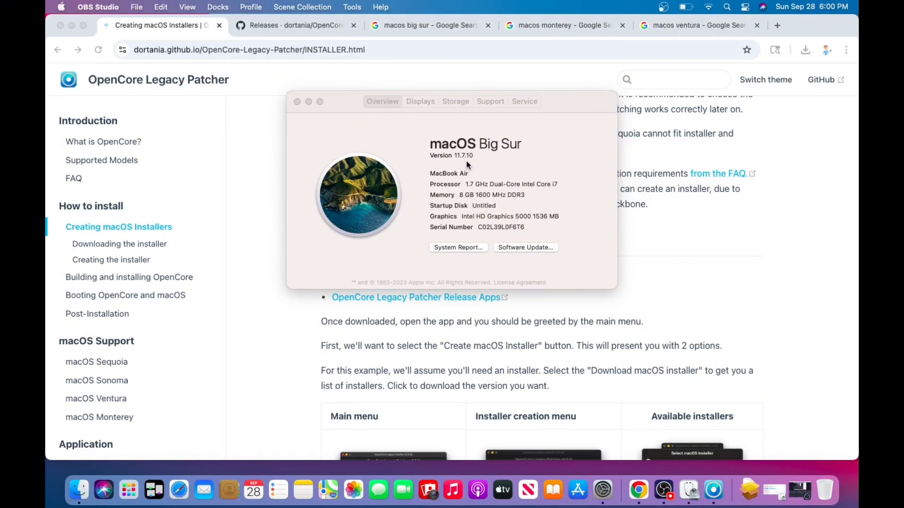
Look over the open search results for macOS Monterey and macOS Ventura
left_click(557, 25)
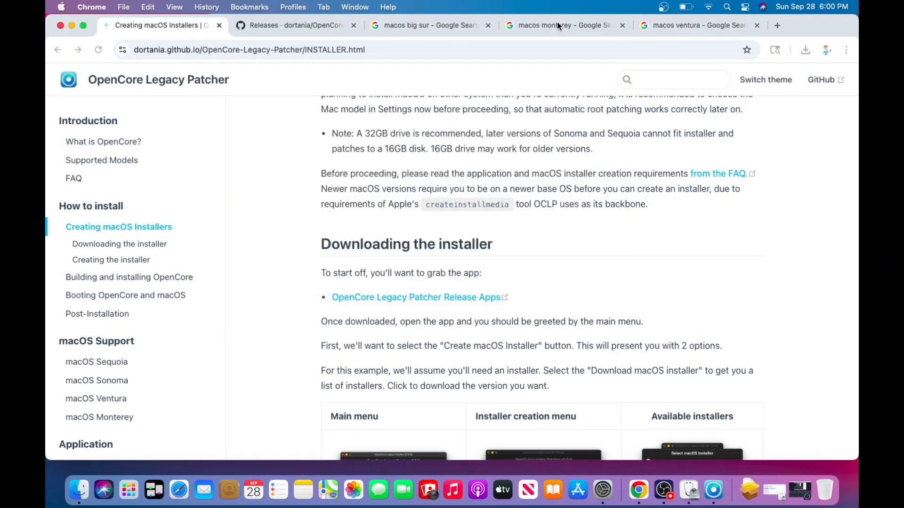
left_click(559, 25)
left_click(672, 29)
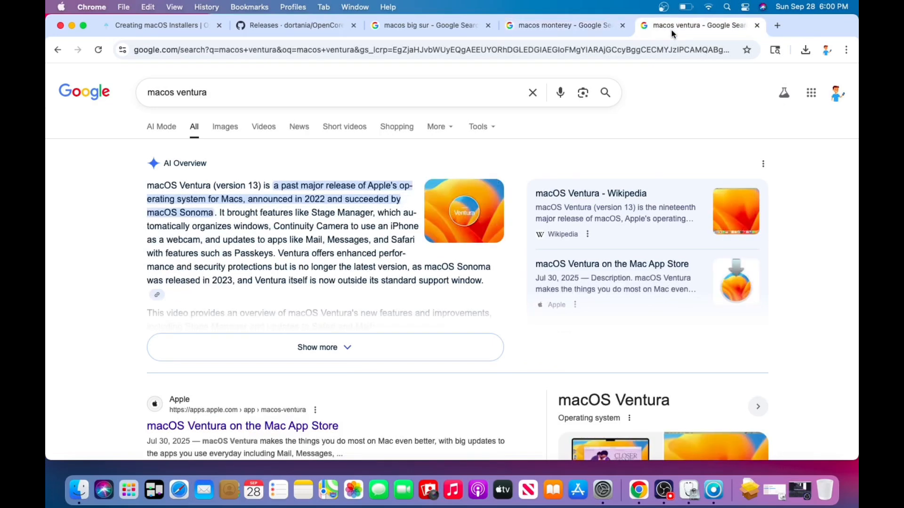
left_click(556, 26)
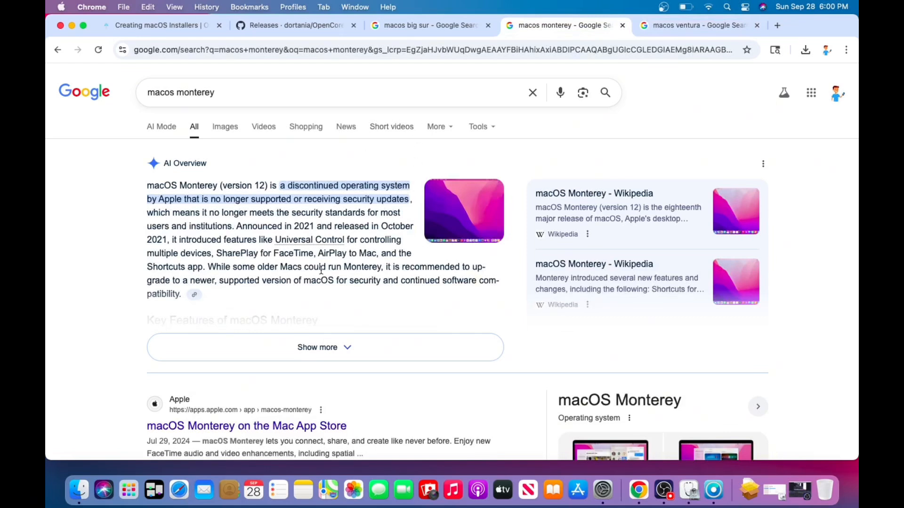
left_click(673, 24)
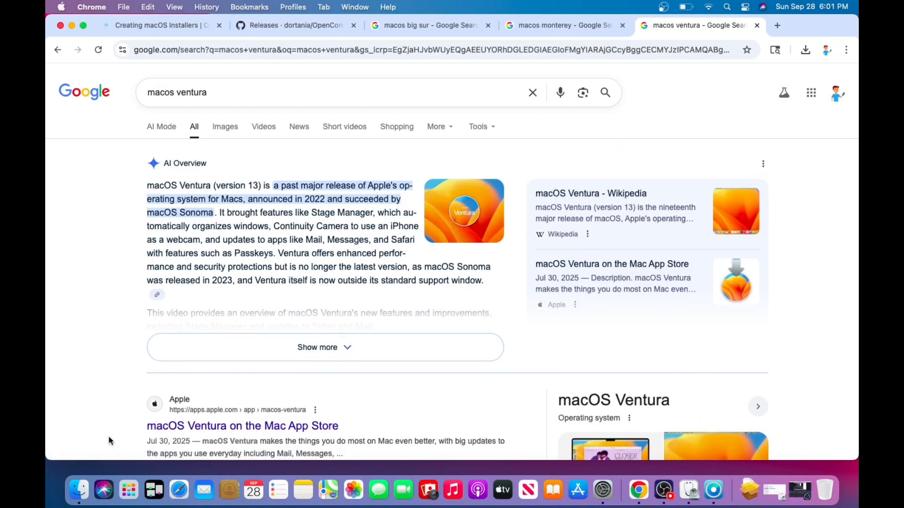
Review the OpenCore guide's section on downloading the installer and look through the files in the Downloads folder
left_click(182, 29)
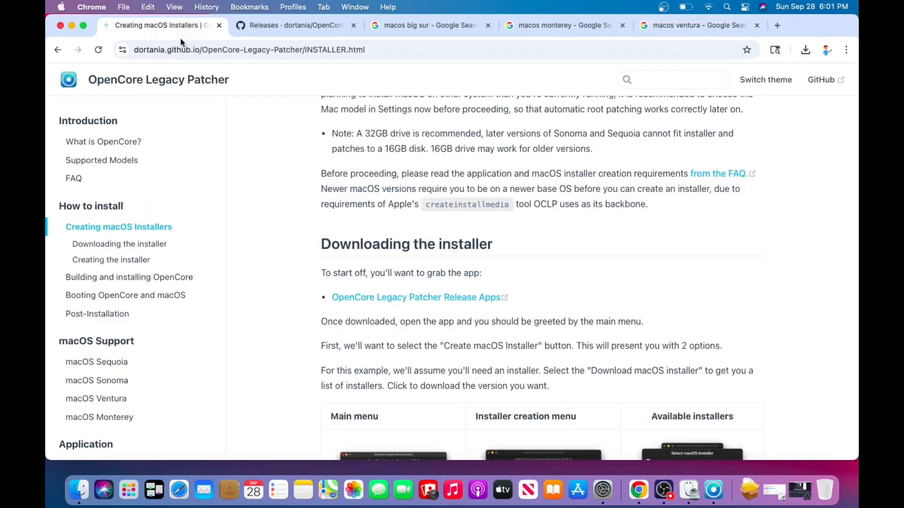
scroll(385, 210, "down", 7)
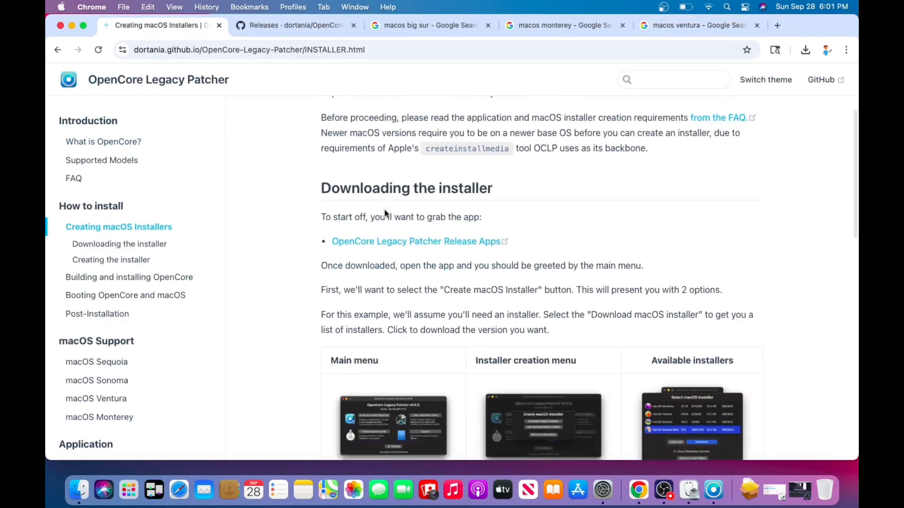
scroll(384, 210, "up", 2)
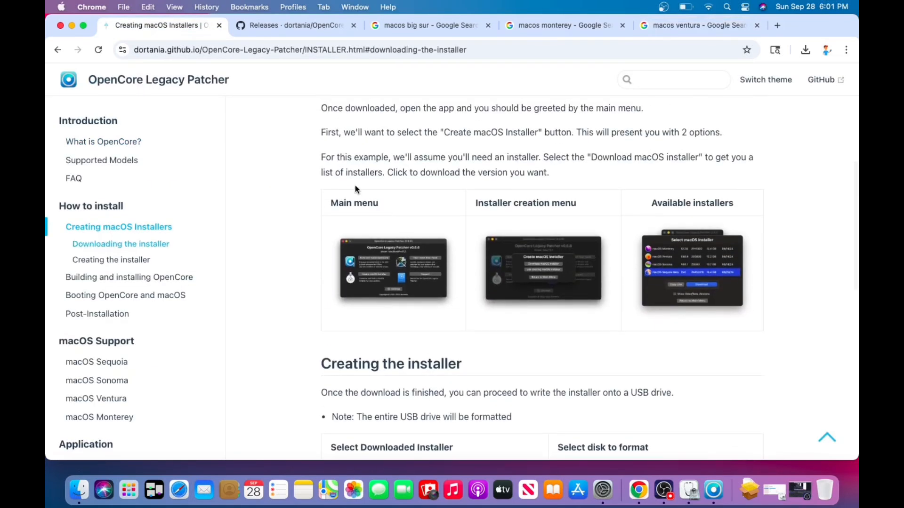
scroll(355, 185, "up", 2)
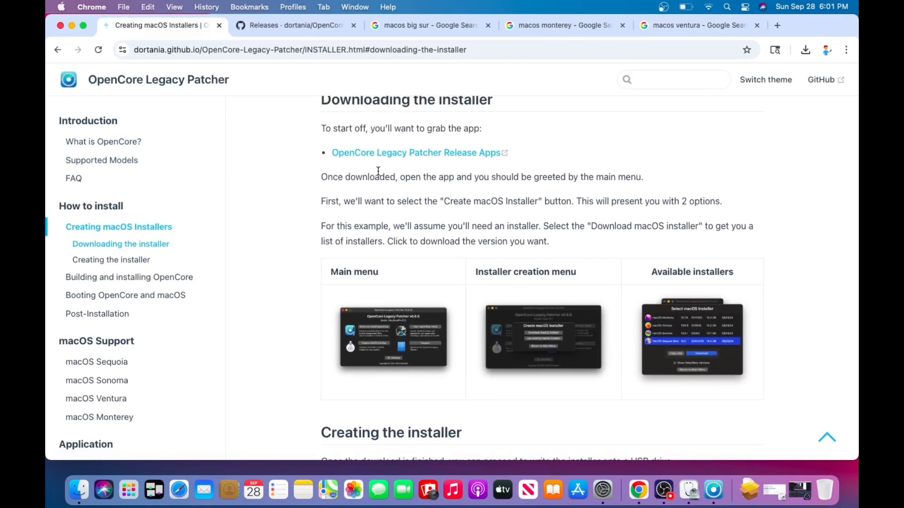
scroll(378, 171, "up", 3)
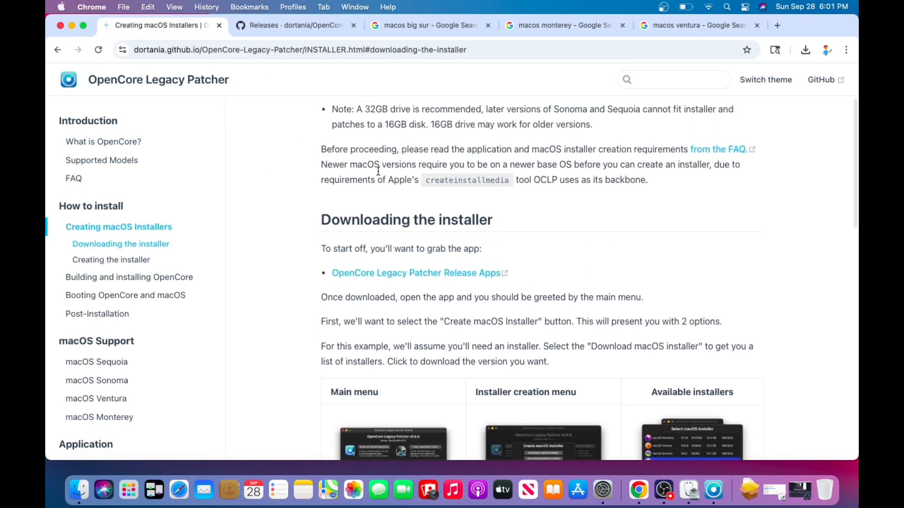
left_click(751, 492)
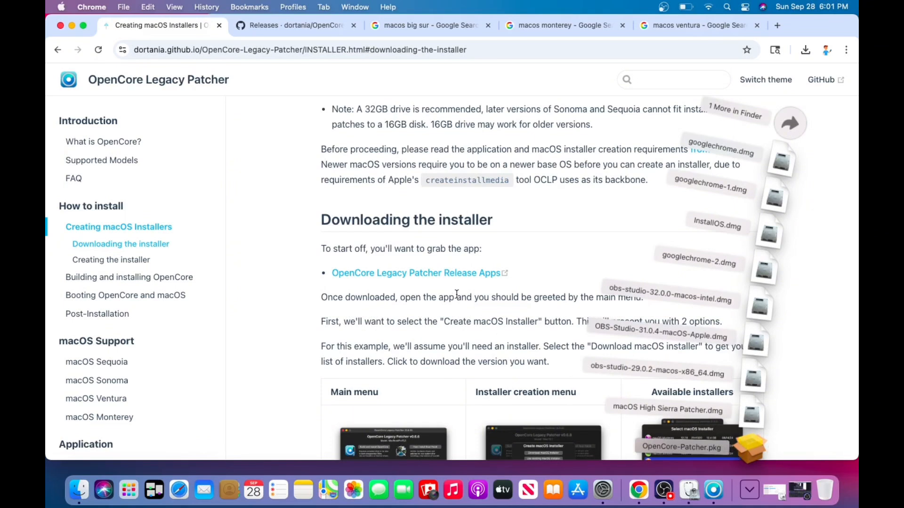
left_click(494, 229)
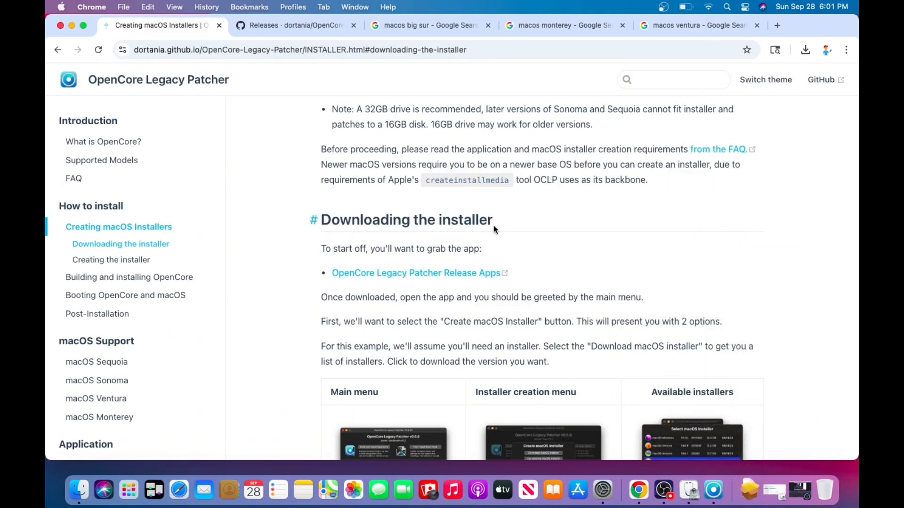
In OpenCore Legacy Patcher, create the macOS Ventura 13.7.8 installer on the Cruzer Fit USB drive, allowing removable volume access and erasing the drive
left_click(706, 498)
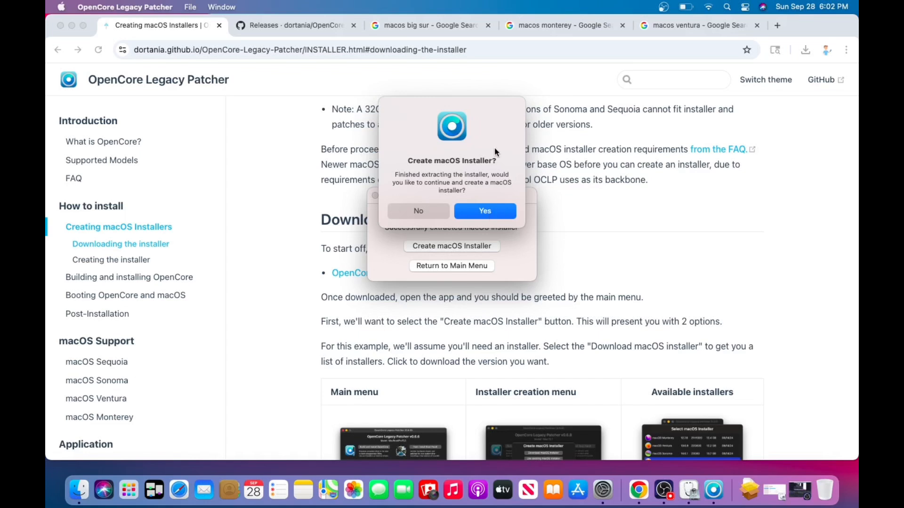
left_click(490, 213)
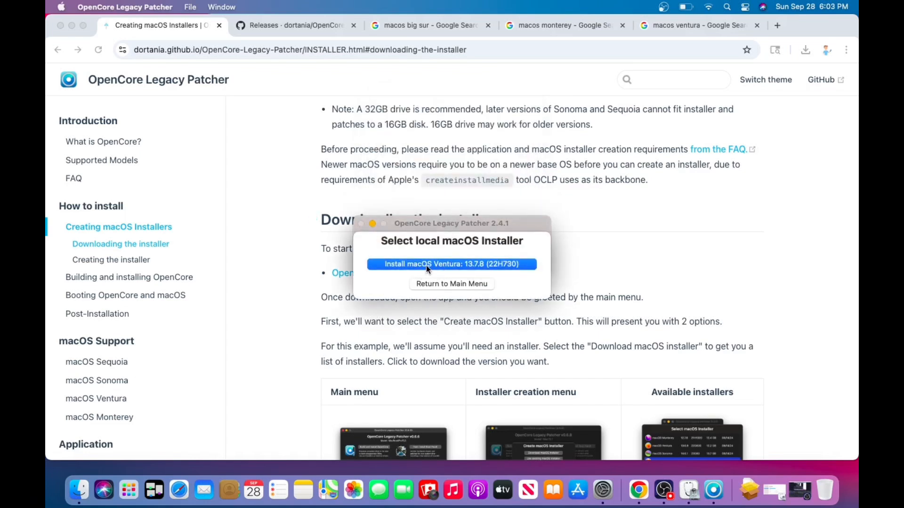
left_click(426, 264)
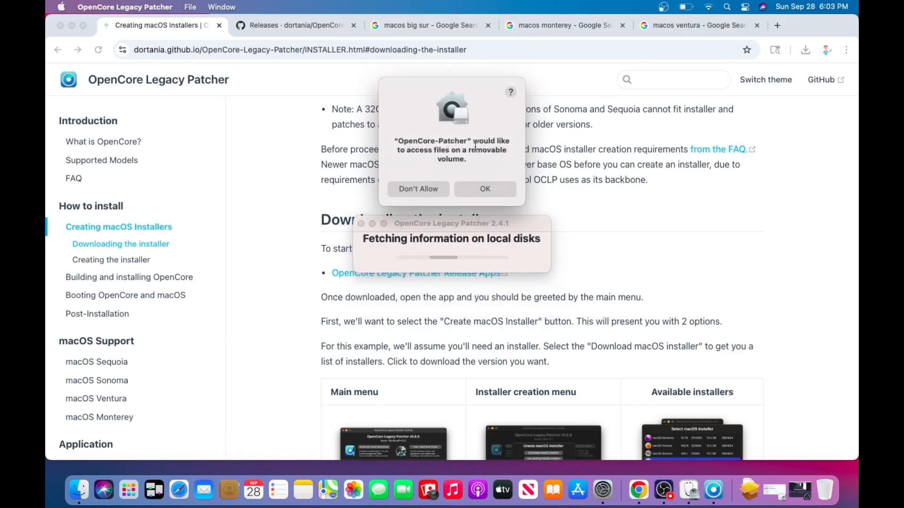
left_click(468, 192)
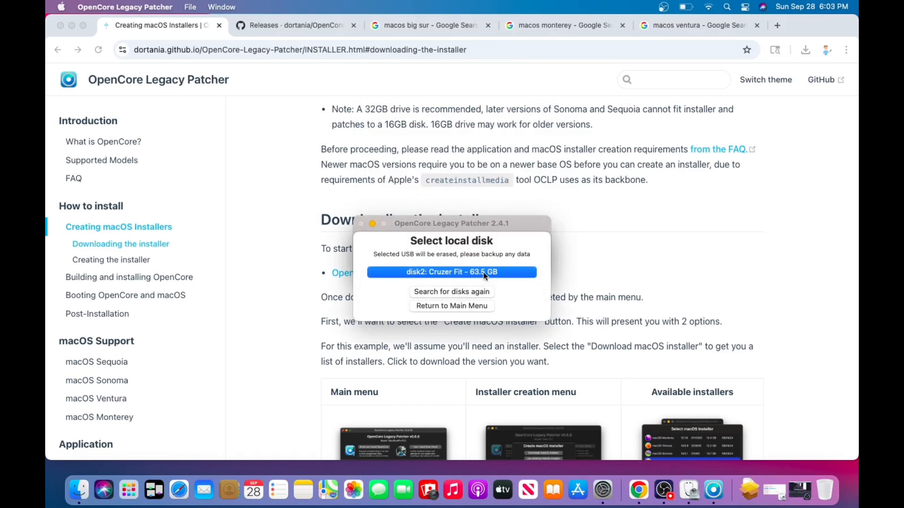
left_click(457, 272)
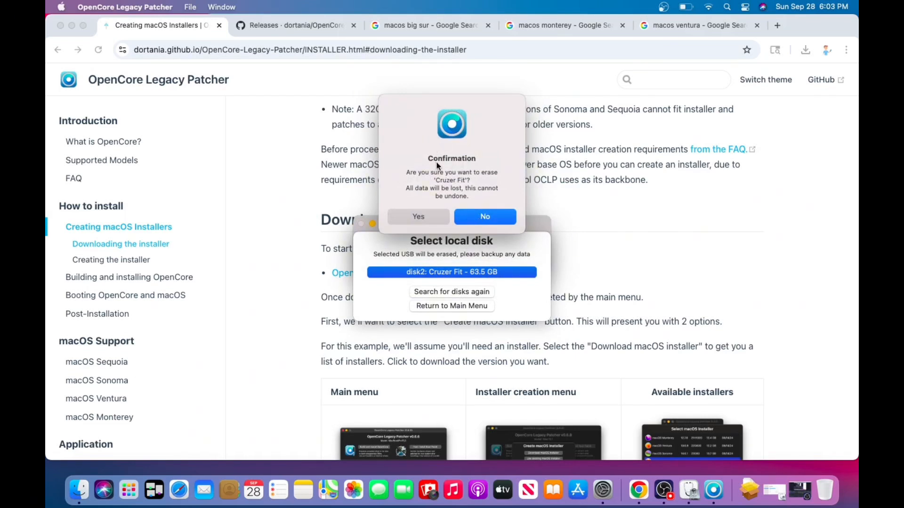
left_click(419, 218)
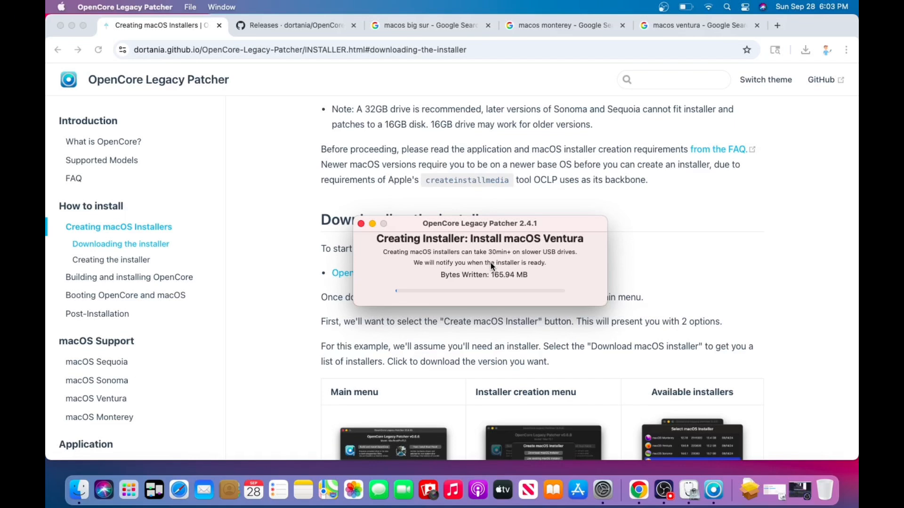
left_click(665, 491)
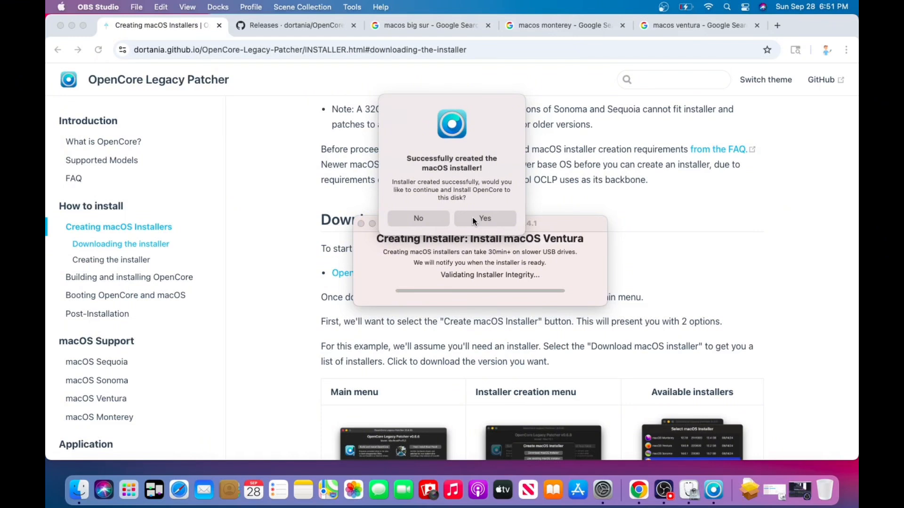
Build OpenCore and install it to the EFI partition disk0s1 of the internal APPLE SSD
left_click(474, 219)
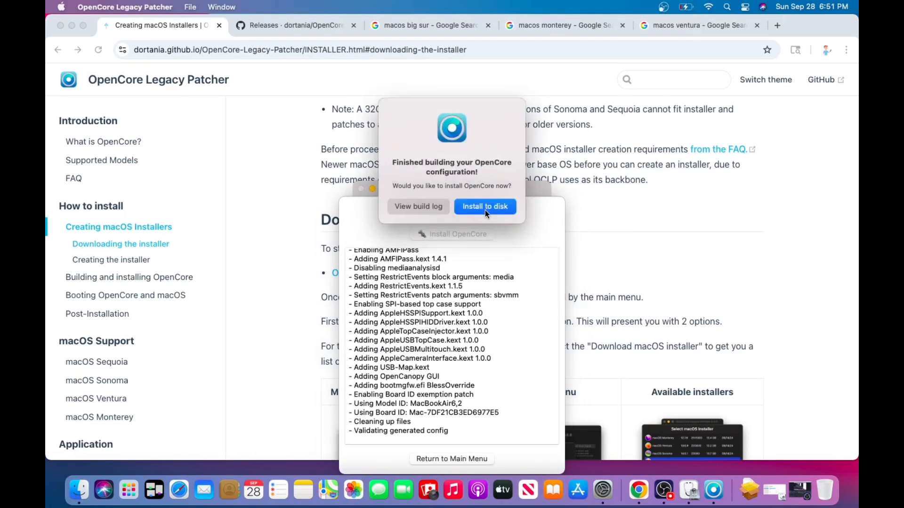
left_click(485, 206)
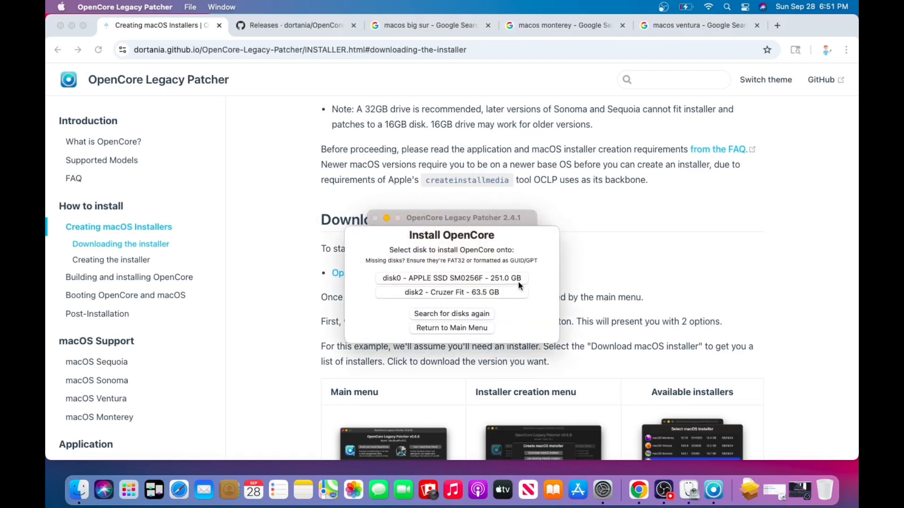
left_click(507, 280)
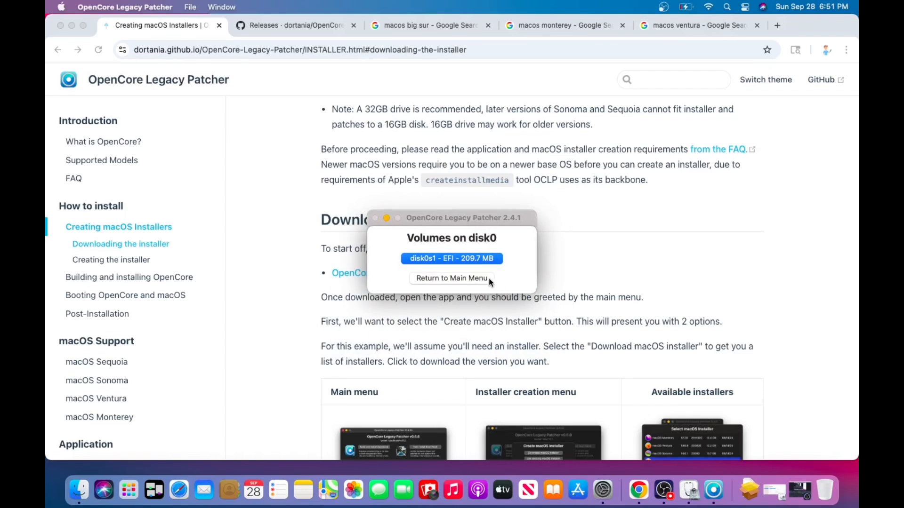
left_click(465, 260)
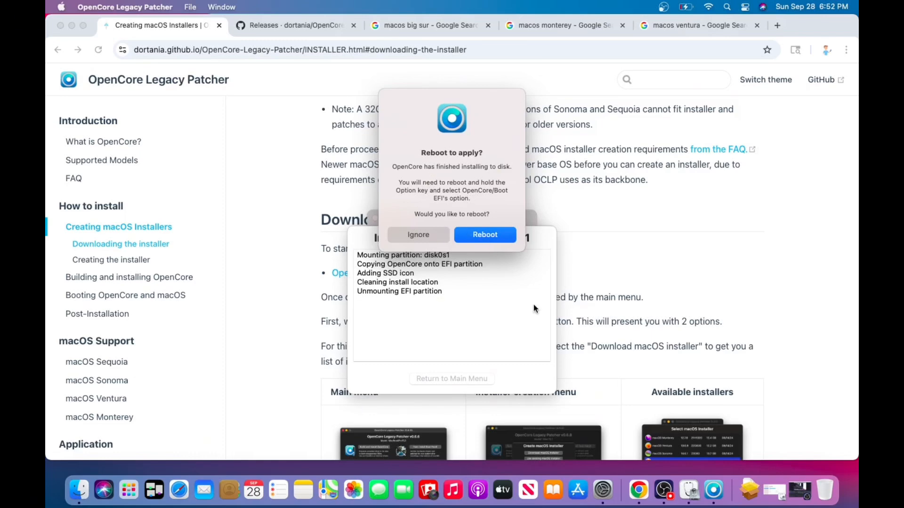
left_click(665, 490)
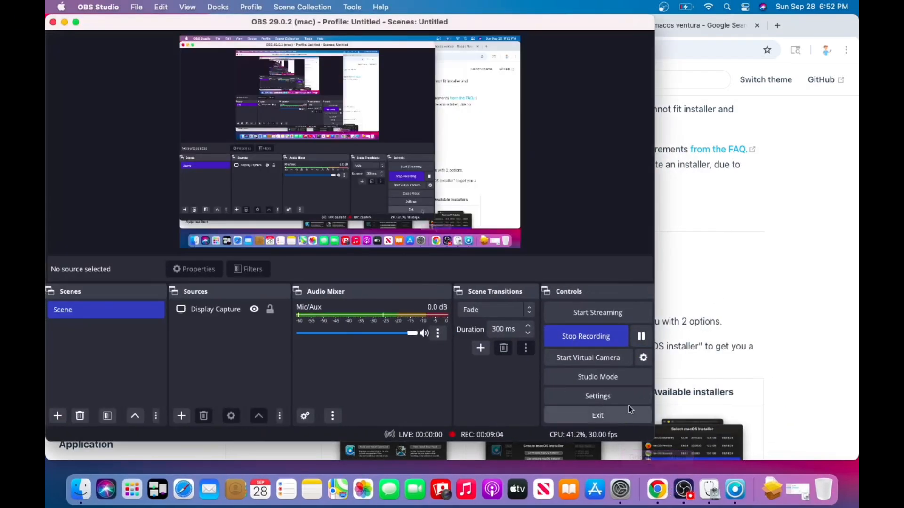
left_click(594, 331)
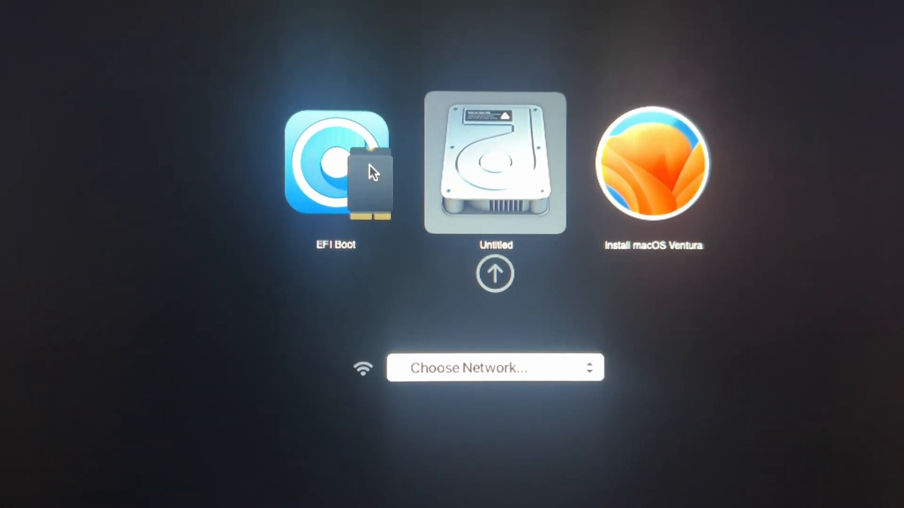
Boot the Mac from EFI Boot and start Install macOS Ventura from the OpenCore boot picker
left_click(380, 151)
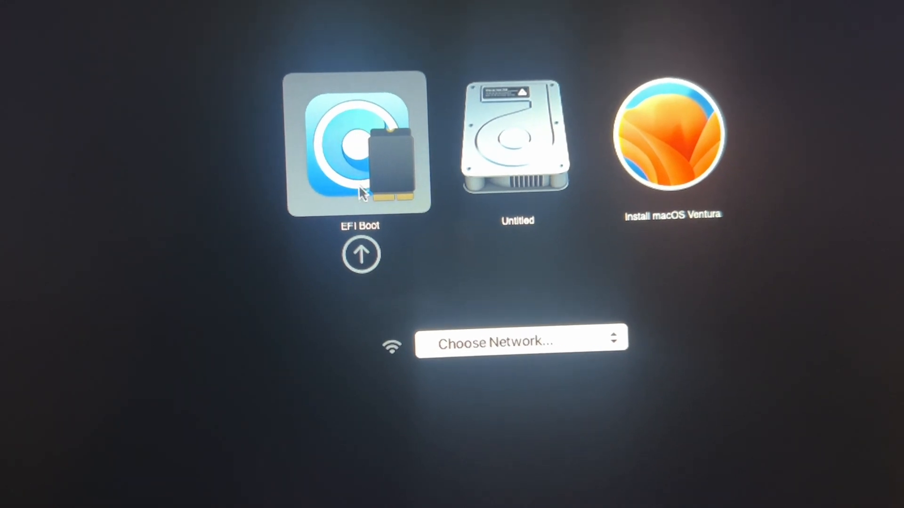
left_click(363, 254)
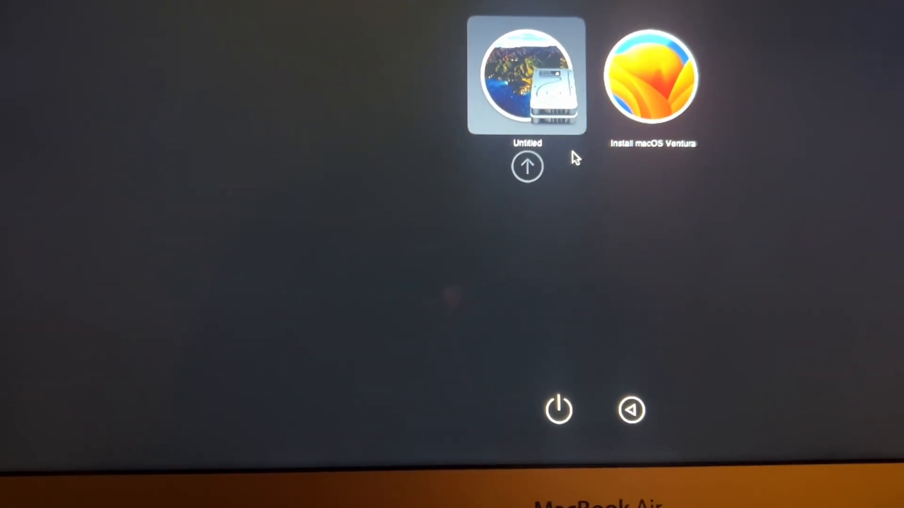
double_click(659, 110)
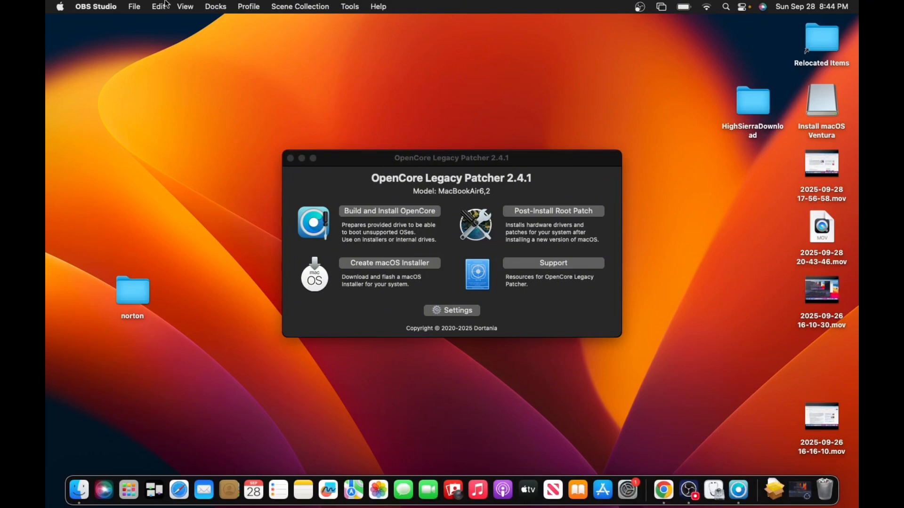
Check the installed macOS version and graphics details in About This Mac, leaving the overview closed
left_click(60, 7)
left_click(72, 25)
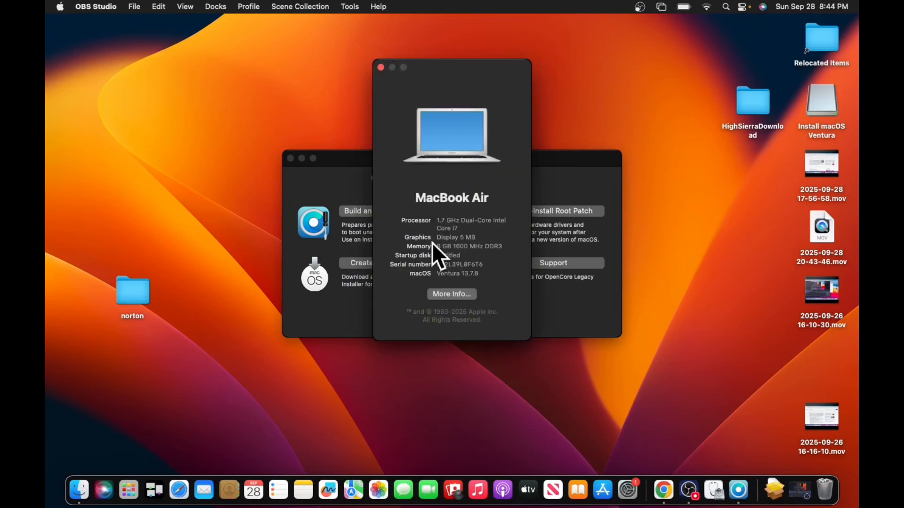
left_click(381, 67)
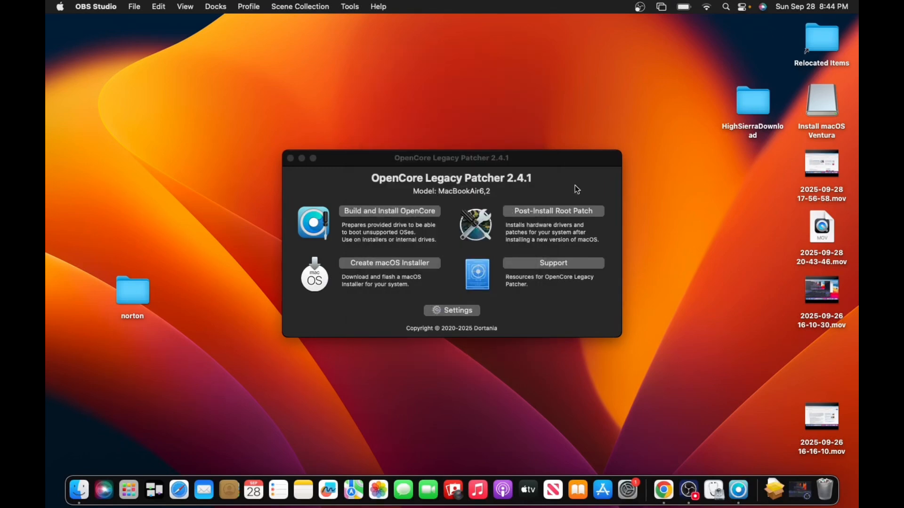
Apply the post-install root patches for Intel Haswell graphics and answer the system extension alert by choosing to open System Settings
left_click(531, 215)
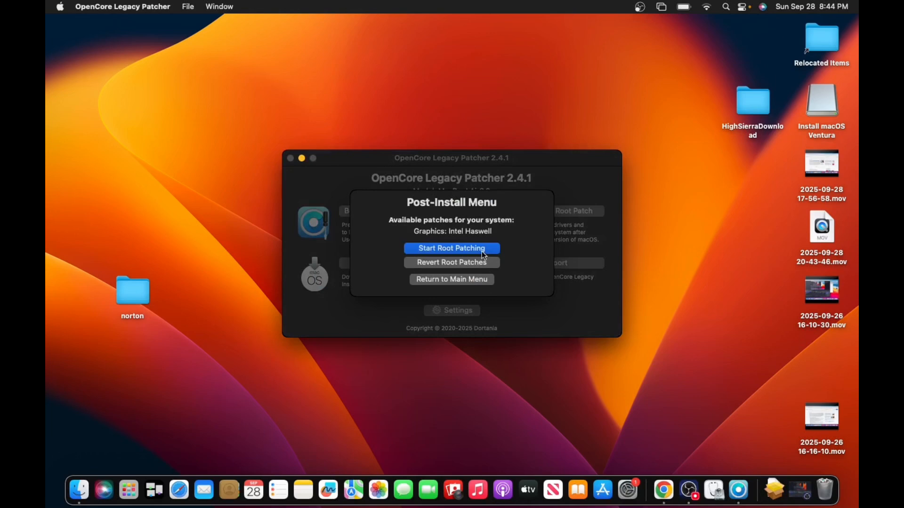
left_click(476, 247)
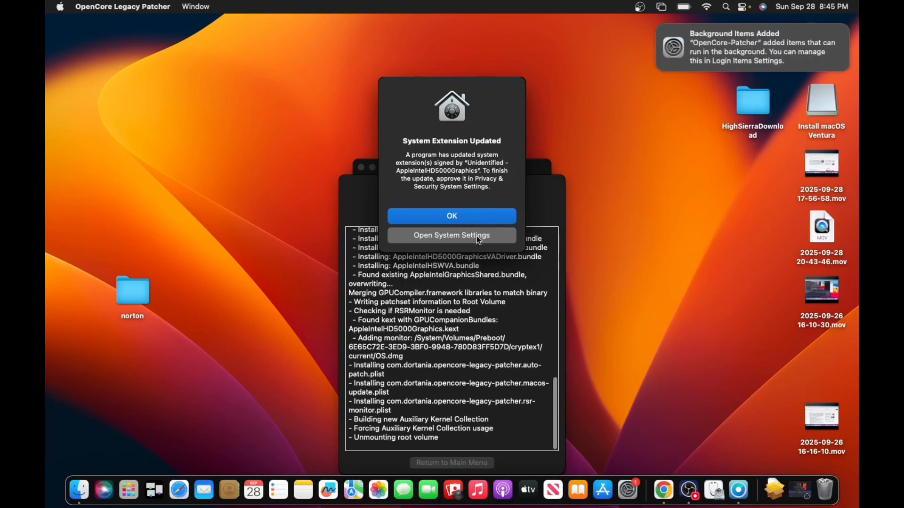
left_click(477, 240)
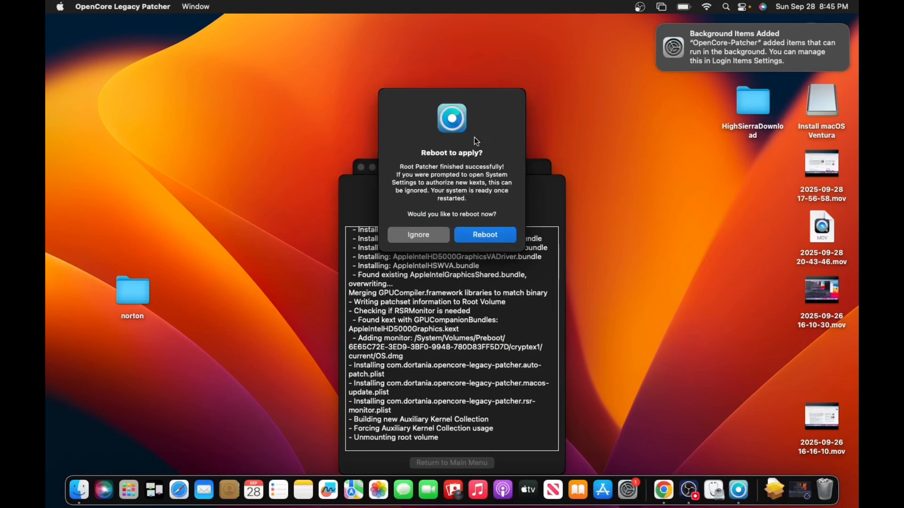
Look through the Privacy & Security page of System Settings for the system extension approval, leaving System Settings closed
left_click(630, 478)
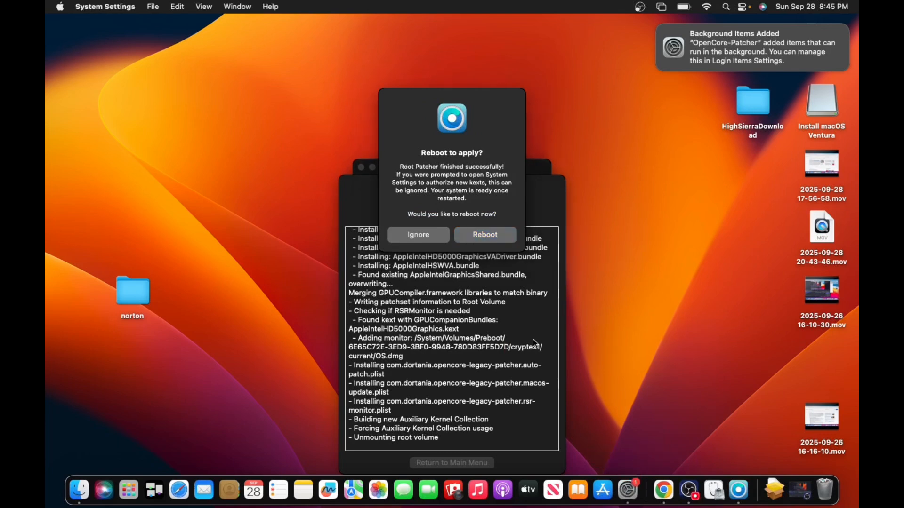
left_click(627, 479)
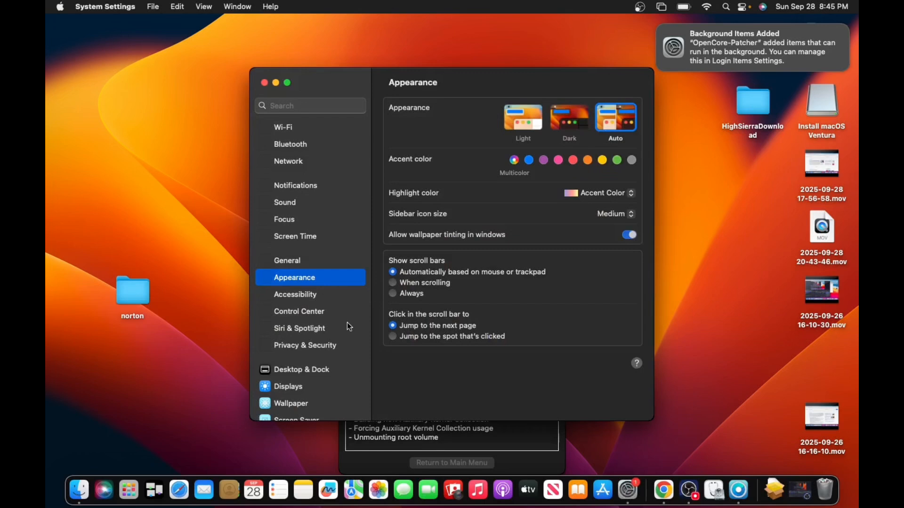
scroll(329, 315, "down", 8)
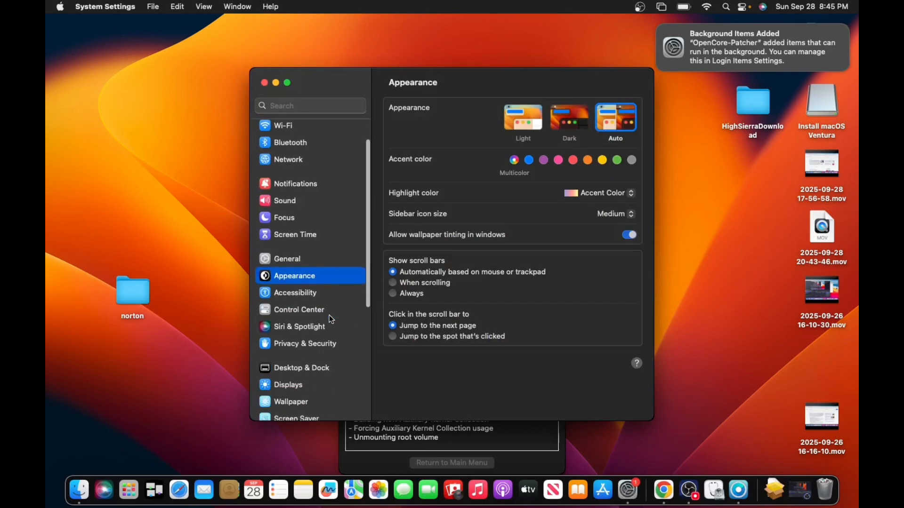
scroll(331, 319, "up", 10)
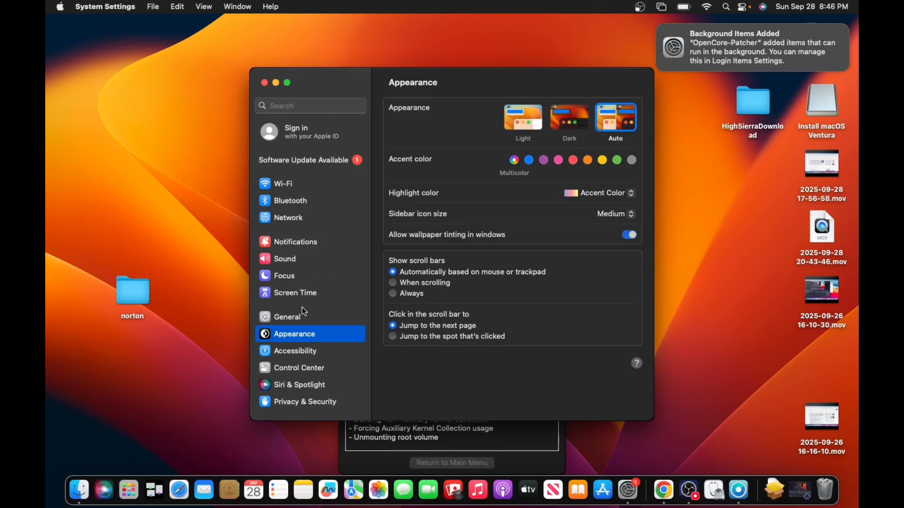
left_click(309, 402)
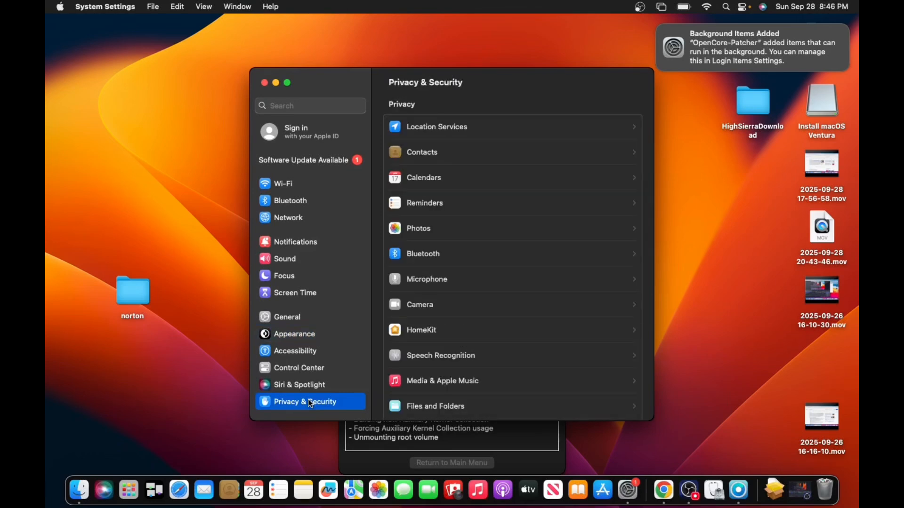
scroll(444, 321, "down", 15)
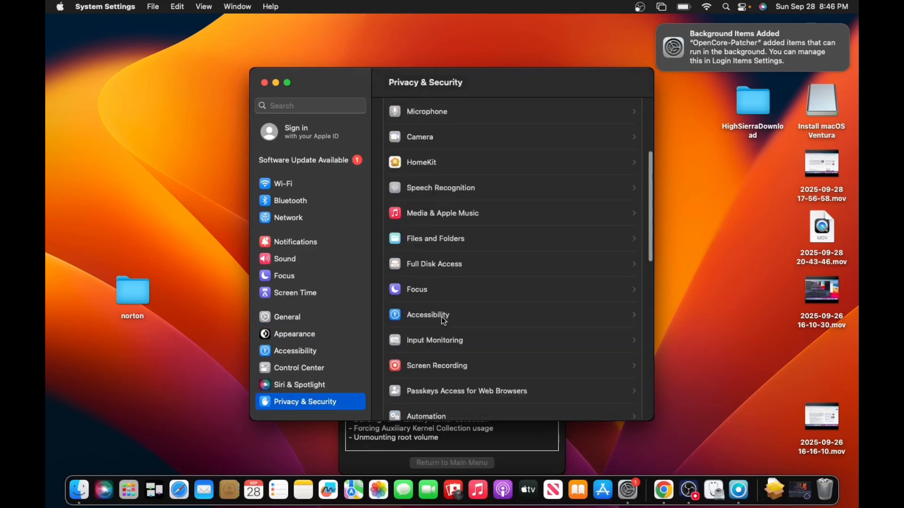
scroll(444, 321, "down", 10)
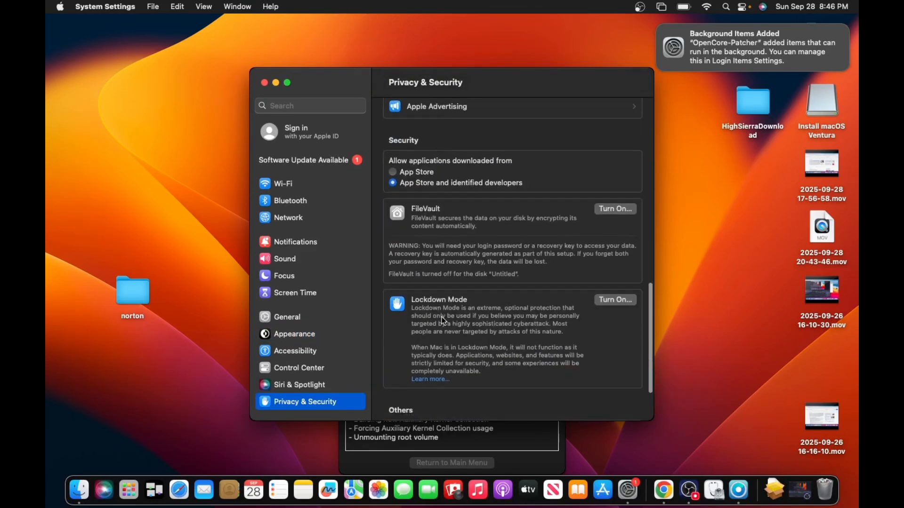
scroll(444, 322, "up", 8)
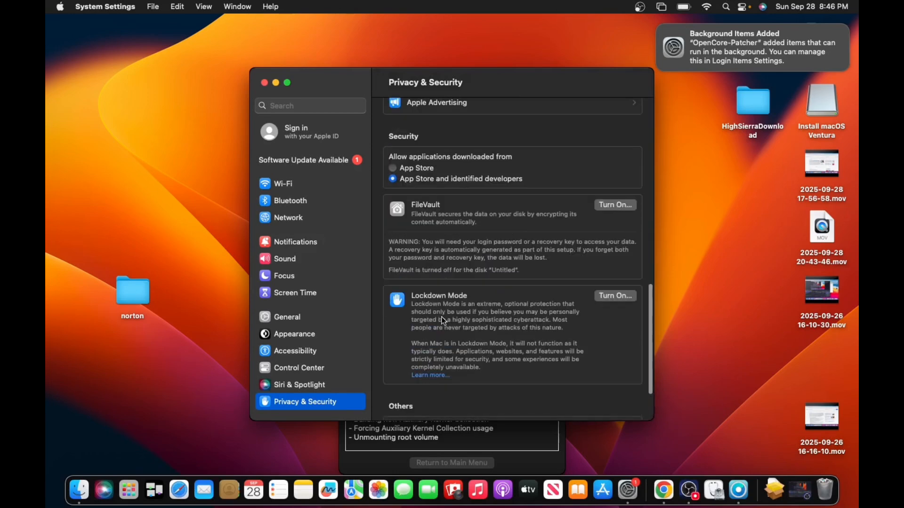
scroll(443, 321, "up", 15)
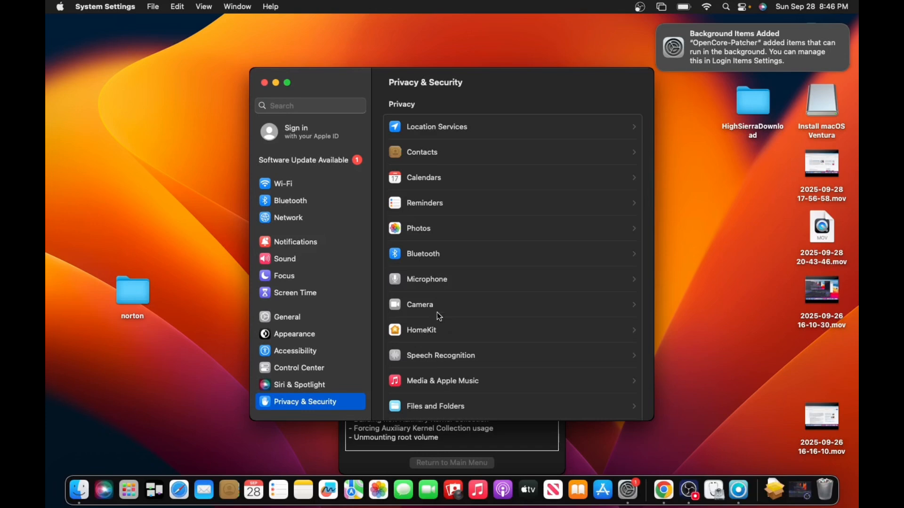
left_click(264, 83)
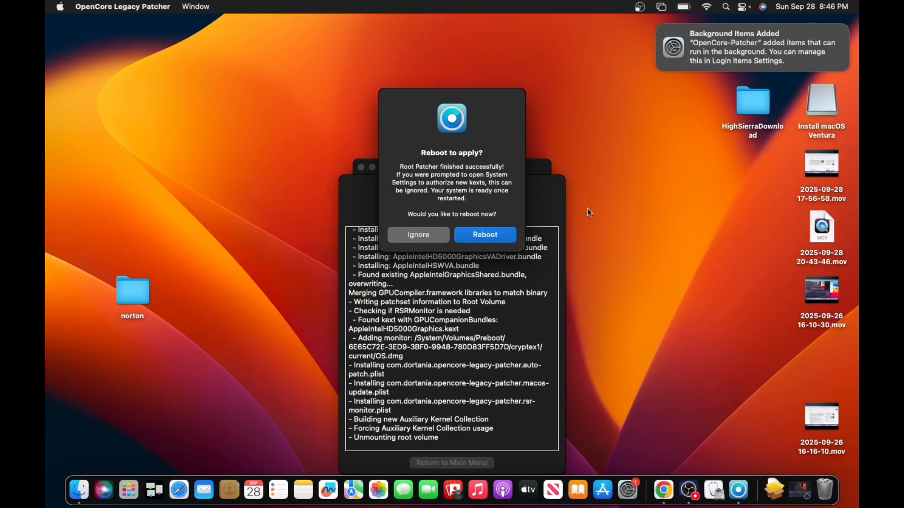
left_click(696, 502)
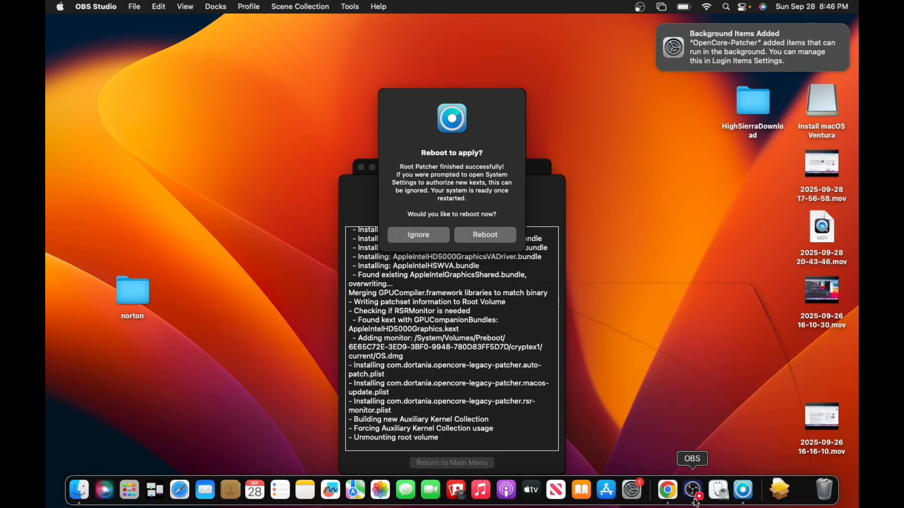
left_click(696, 500)
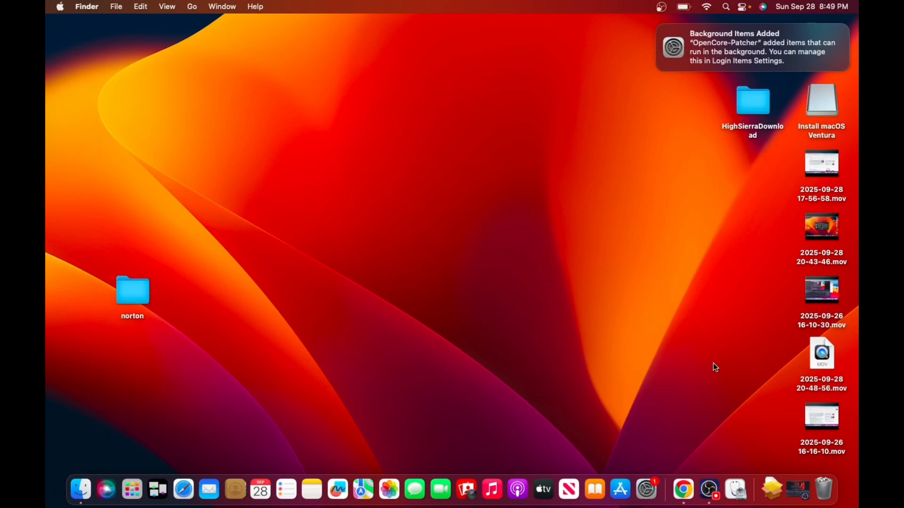
Test the display brightness control by dimming the screen and raising the brightness again
key("F2")
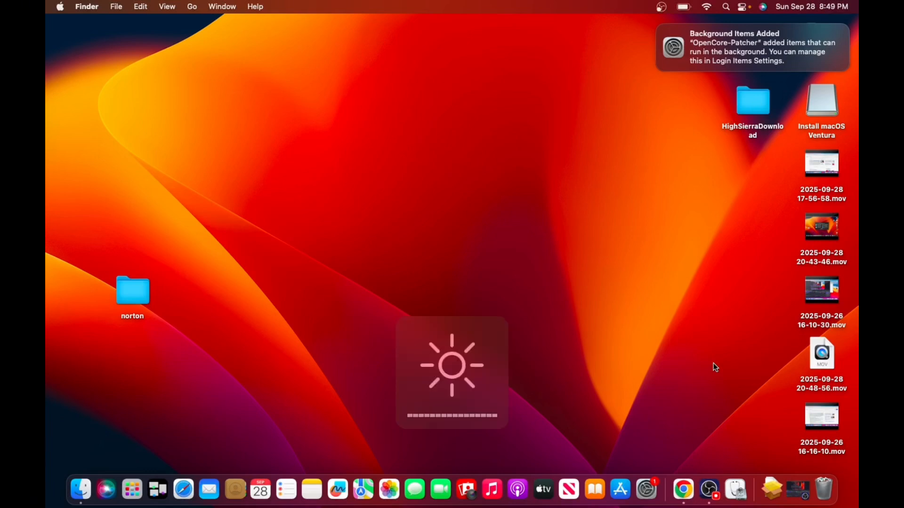
key("F1")
key("F1")
key("F1")
key("F1")
key("F1")
key("F1")
key("F1")
key("F1")
key("F1")
key("F1")
key("F2")
key("F2")
key("F2")
key("F2")
key("F2")
key("F2")
key("F2")
key("F2")
key("F2")
key("F2")
Test the sound volume control by lowering and raising the volume twice
key("F11")
key("F11")
key("F11")
key("F11")
key("F11")
key("F11")
key("F11")
key("F11")
key("F11")
key("F11")
key("F11")
key("F11")
key("F11")
key("F11")
key("F11")
key("F11")
key("F12")
key("F12")
key("F12")
key("F12")
key("F12")
key("F12")
key("F12")
key("F12")
key("F12")
key("F11")
key("F11")
key("F11")
key("F12")
key("F12")
key("F12")
key("F12")
key("F12")
key("F12")
key("F12")
key("F12")
key("F12")
key("F12")
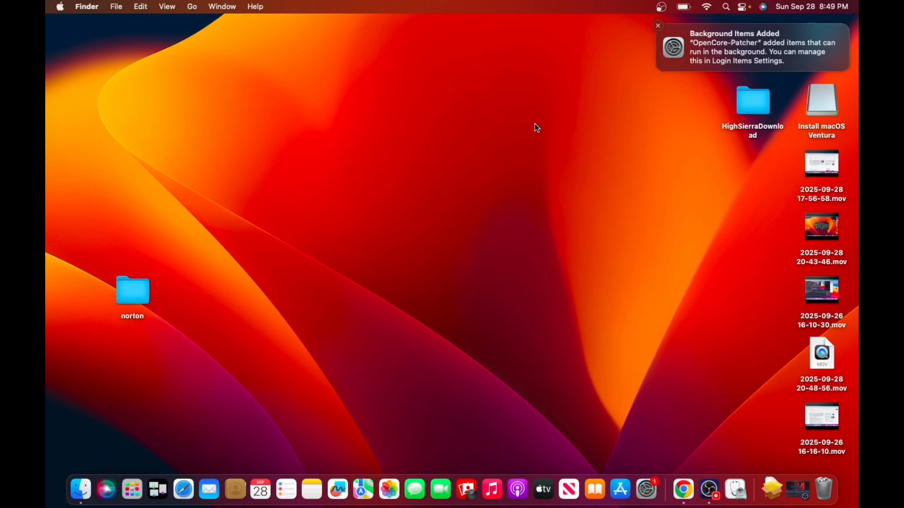
Test the keyboard backlight control by dimming the backlight and raising it again
key("XF86KbdBrightnessDown")
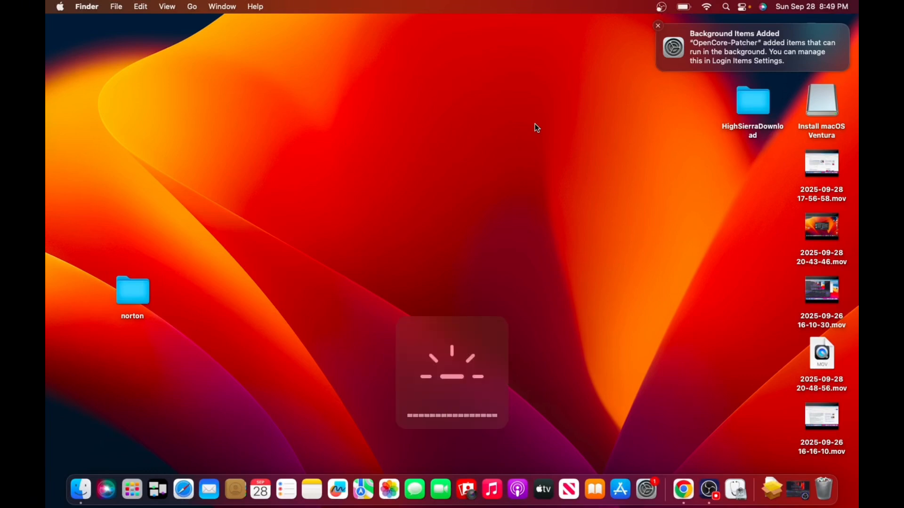
key("XF86KbdBrightnessDown")
key("XF86KbdBrightnessDown")
key("XF86KbdBrightnessDown")
key("XF86KbdBrightnessDown")
key("XF86KbdBrightnessDown")
key("XF86KbdBrightnessDown")
key("XF86KbdBrightnessDown")
key("XF86KbdBrightnessDown")
key("XF86KbdBrightnessDown")
key("XF86KbdBrightnessDown")
key("XF86KbdBrightnessDown")
key("XF86KbdBrightnessDown")
key("XF86KbdBrightnessDown")
key("XF86KbdBrightnessDown")
key("XF86KbdBrightnessUp")
key("XF86KbdBrightnessUp")
key("XF86KbdBrightnessUp")
key("XF86KbdBrightnessUp")
key("XF86KbdBrightnessUp")
key("XF86KbdBrightnessUp")
key("XF86KbdBrightnessUp")
key("XF86KbdBrightnessUp")
key("XF86KbdBrightnessUp")
key("XF86KbdBrightnessUp")
key("XF86KbdBrightnessUp")
key("XF86KbdBrightnessUp")
key("XF86KbdBrightnessUp")
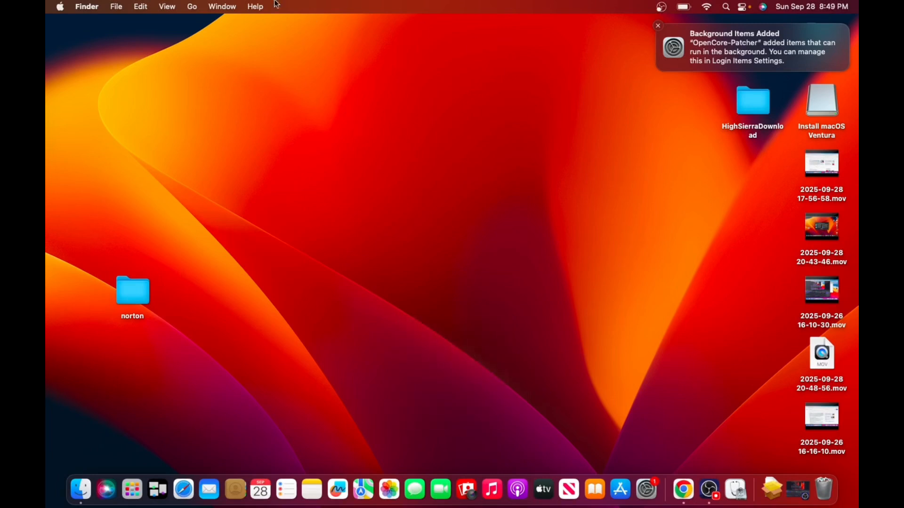
Check the graphics details and macOS version in About This Mac after root patching, leaving the overview closed
left_click(60, 7)
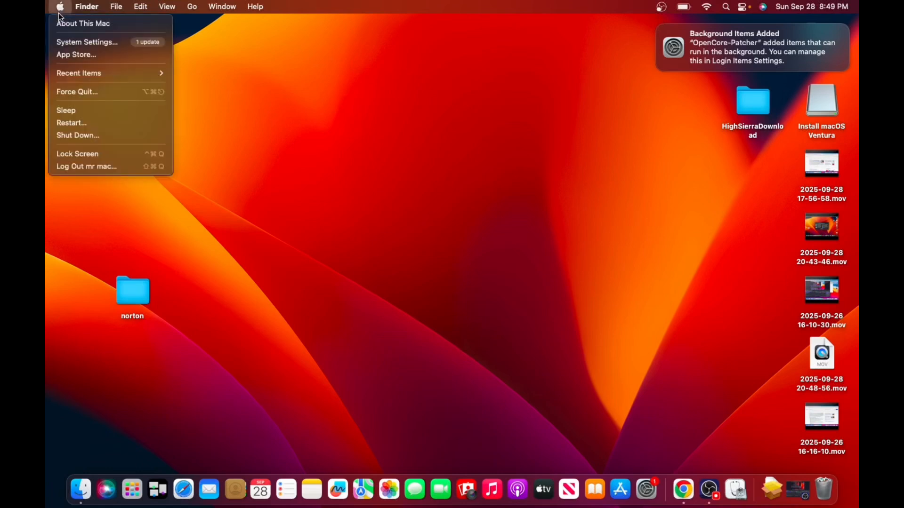
left_click(105, 26)
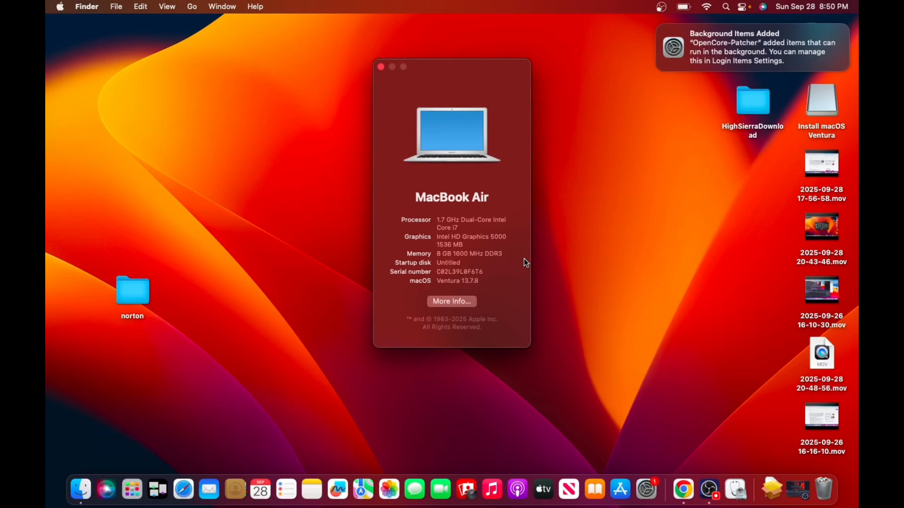
left_click(381, 67)
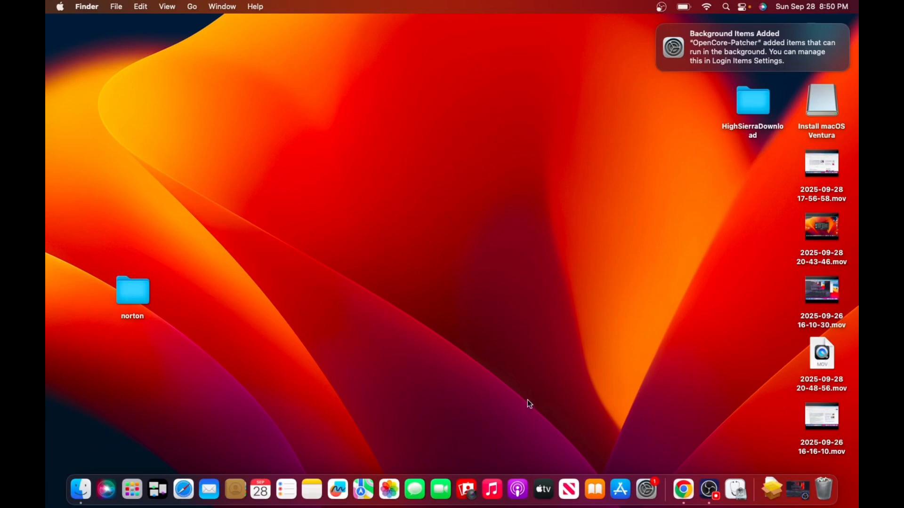
Test the responsiveness of the desktop context menu, Spotlight search and Control Center, dismissing each one
right_click(398, 330)
left_click(396, 332)
left_click(727, 8)
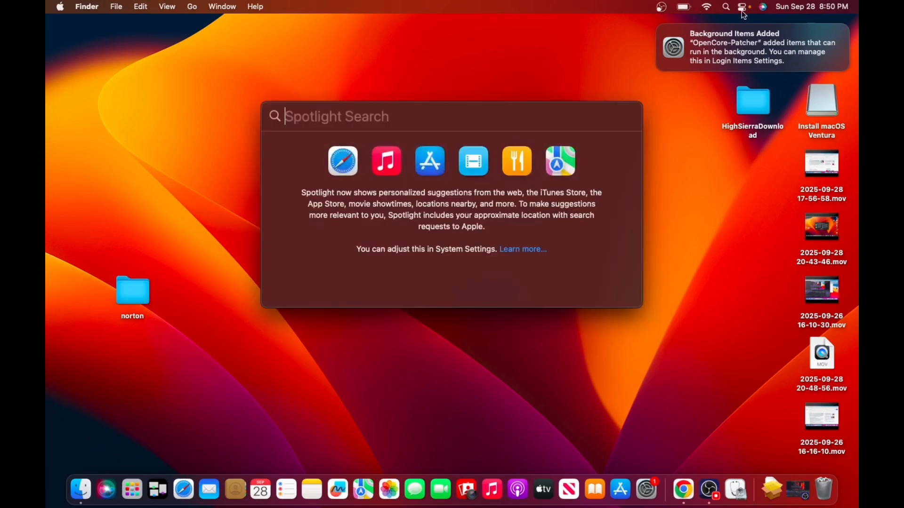
left_click(363, 70)
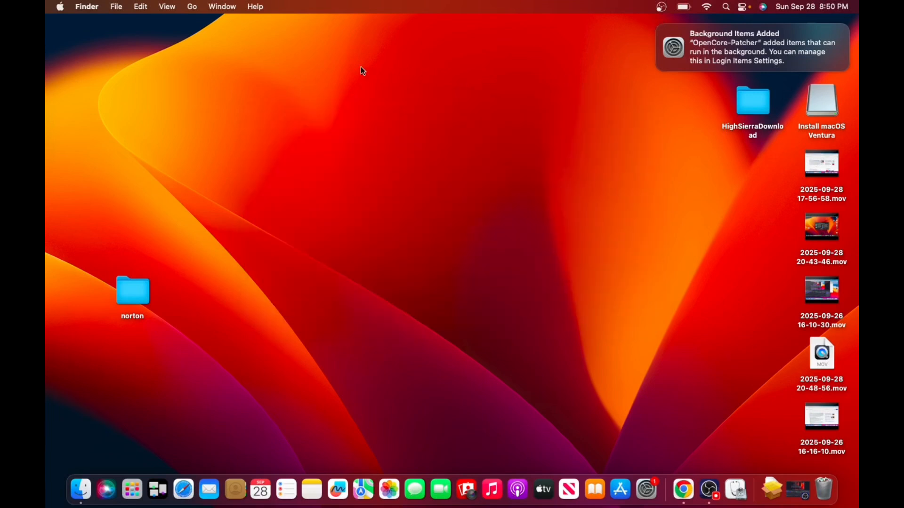
left_click(744, 7)
left_click(601, 295)
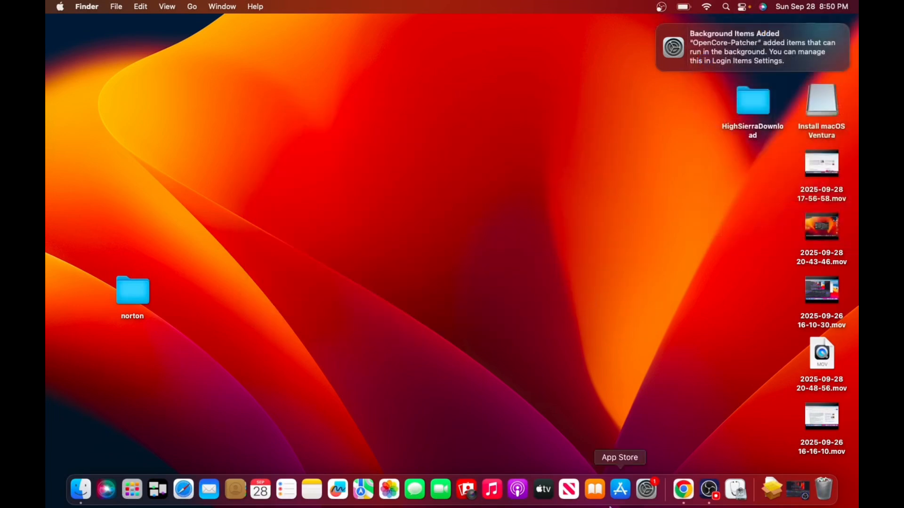
Test opening Google Chrome, close its new tab window and quit the browser completely
left_click(684, 491)
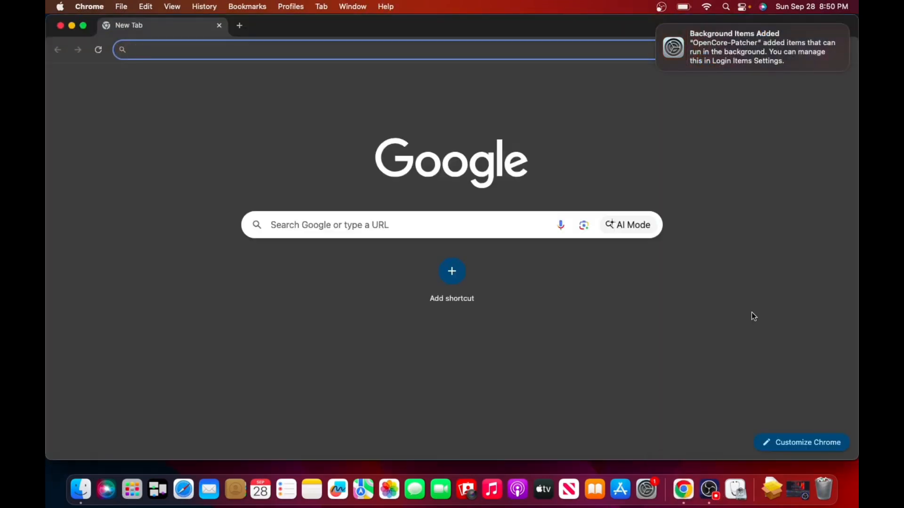
left_click(60, 26)
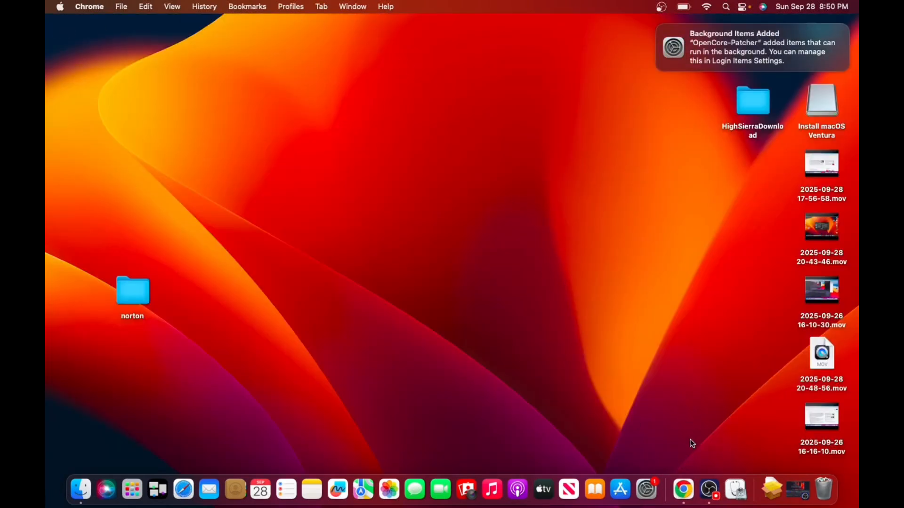
right_click(682, 488)
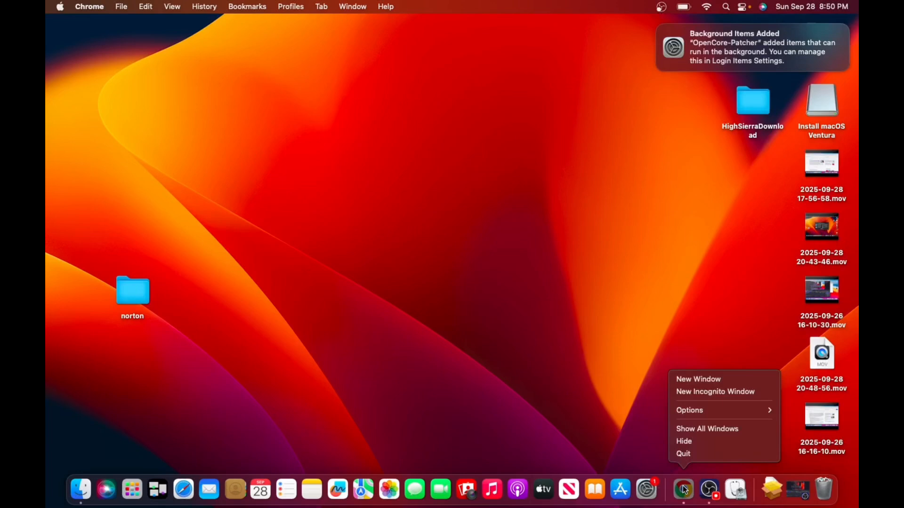
left_click(696, 455)
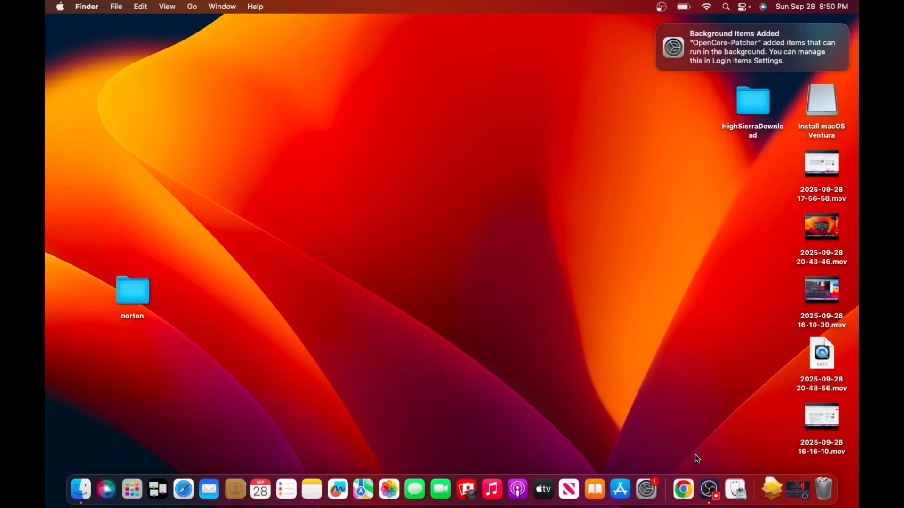
Relaunch Google Chrome, enter the login keychain password to grant access to Chrome Safe Storage, and close the browser window
left_click(685, 490)
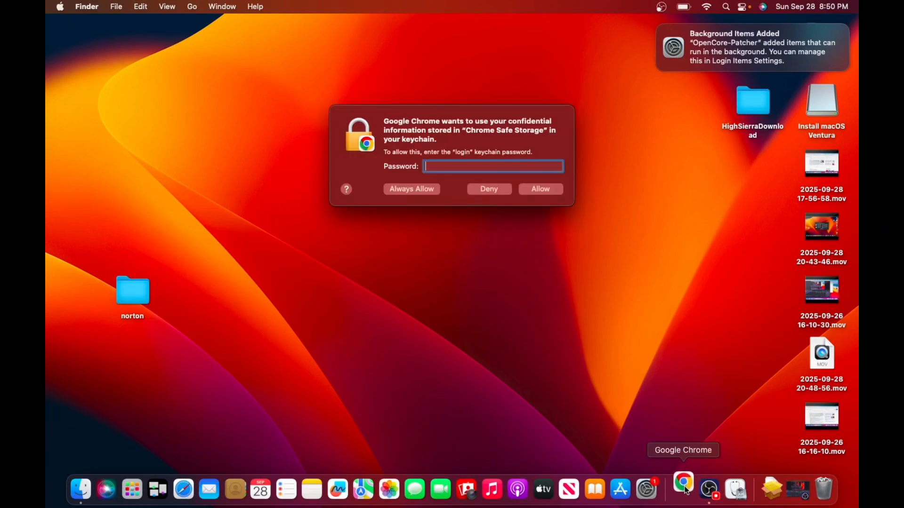
type("••••")
key("Return")
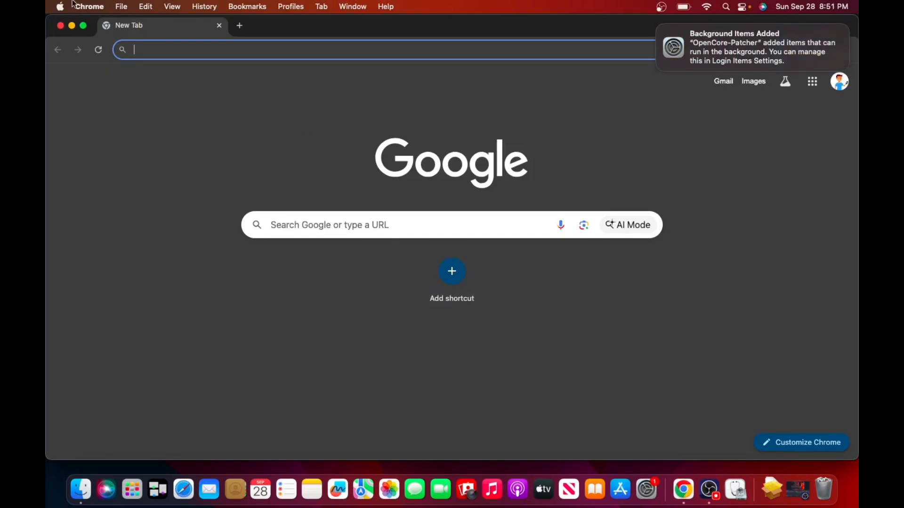
left_click(61, 26)
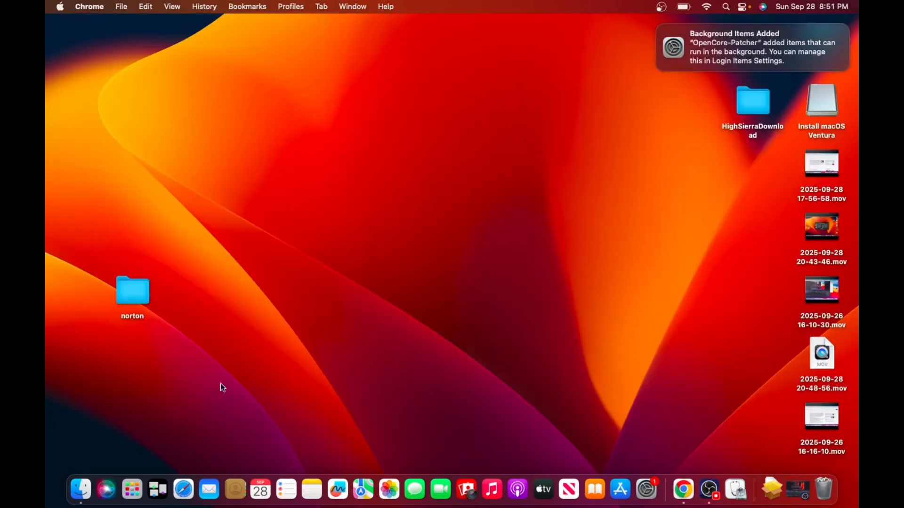
Test launching Safari by opening and closing its start page window twice, ending on the desktop
left_click(186, 495)
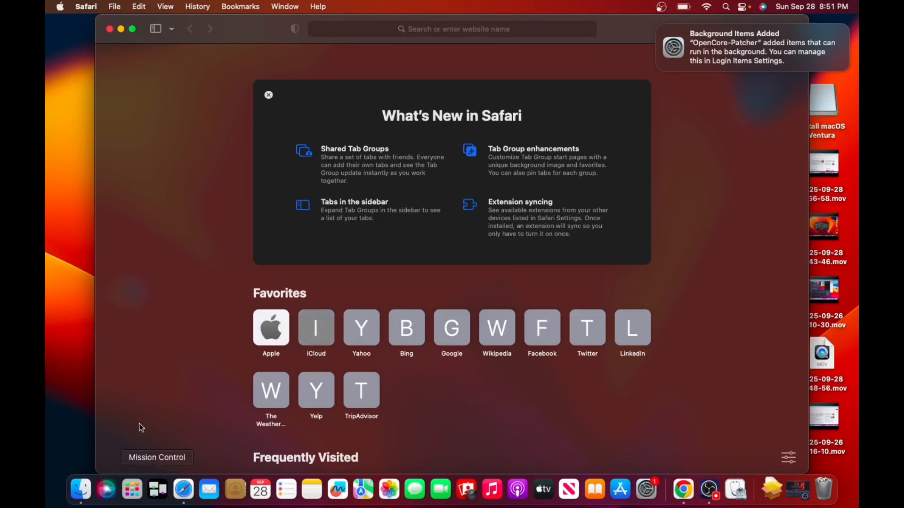
left_click(109, 29)
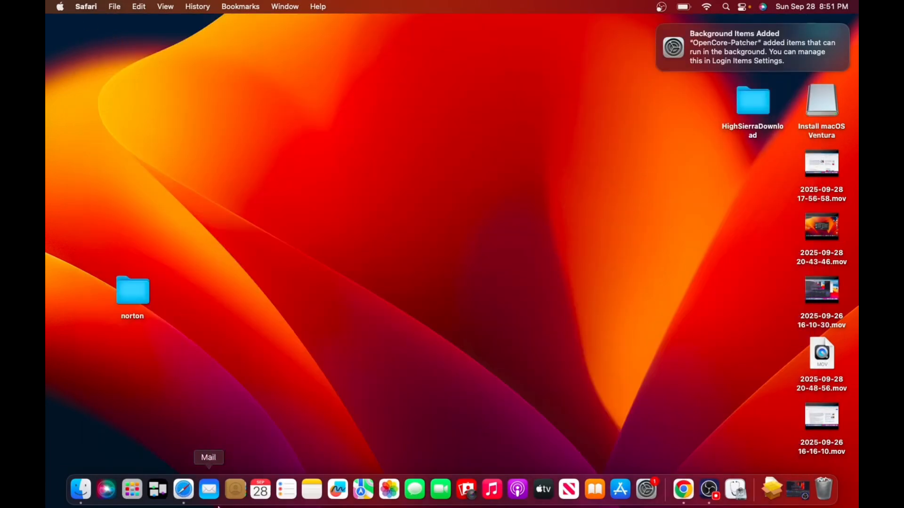
left_click(192, 490)
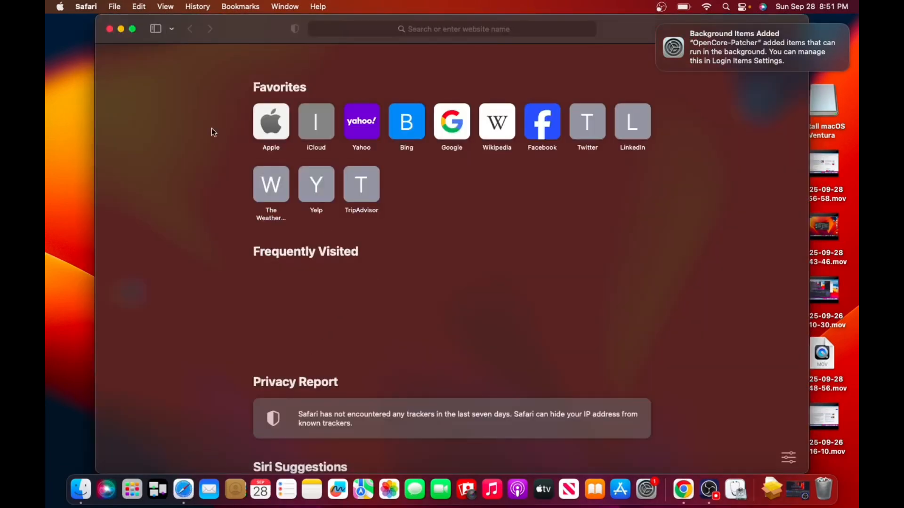
left_click(110, 28)
left_click(238, 171)
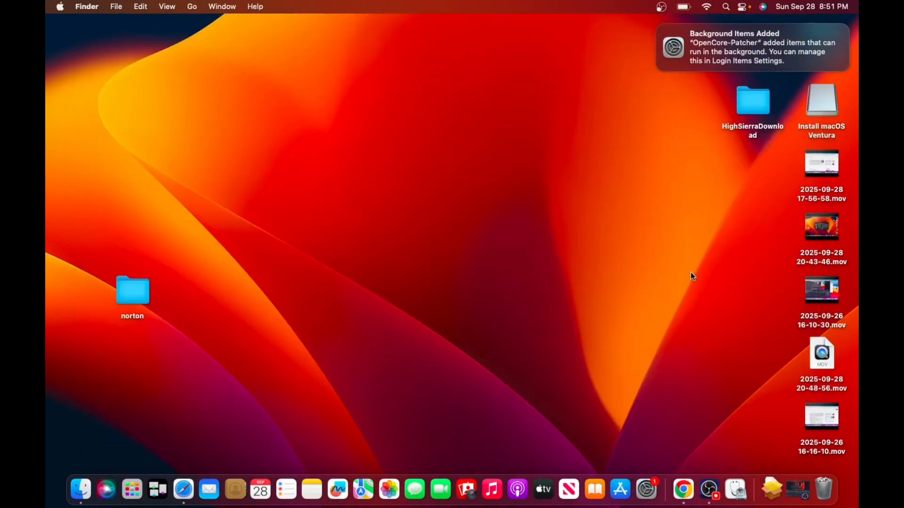